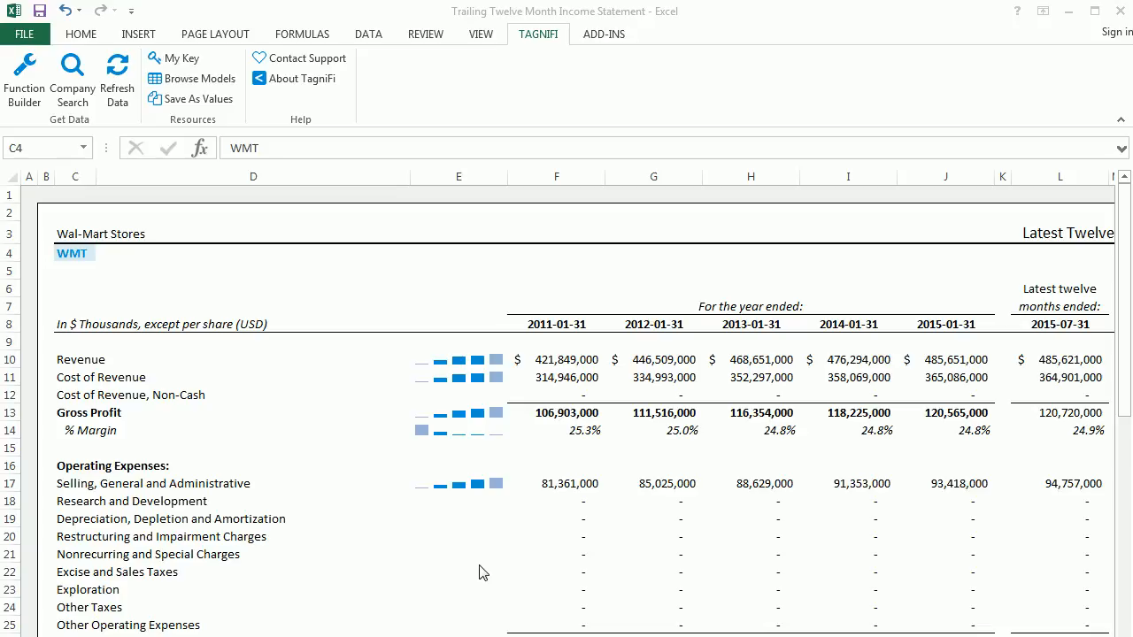
- Open the TagniFi Fundamentals form in the Function Builder and choose Apple Inc (AAPL) as the company for the Value function
click(541, 101)
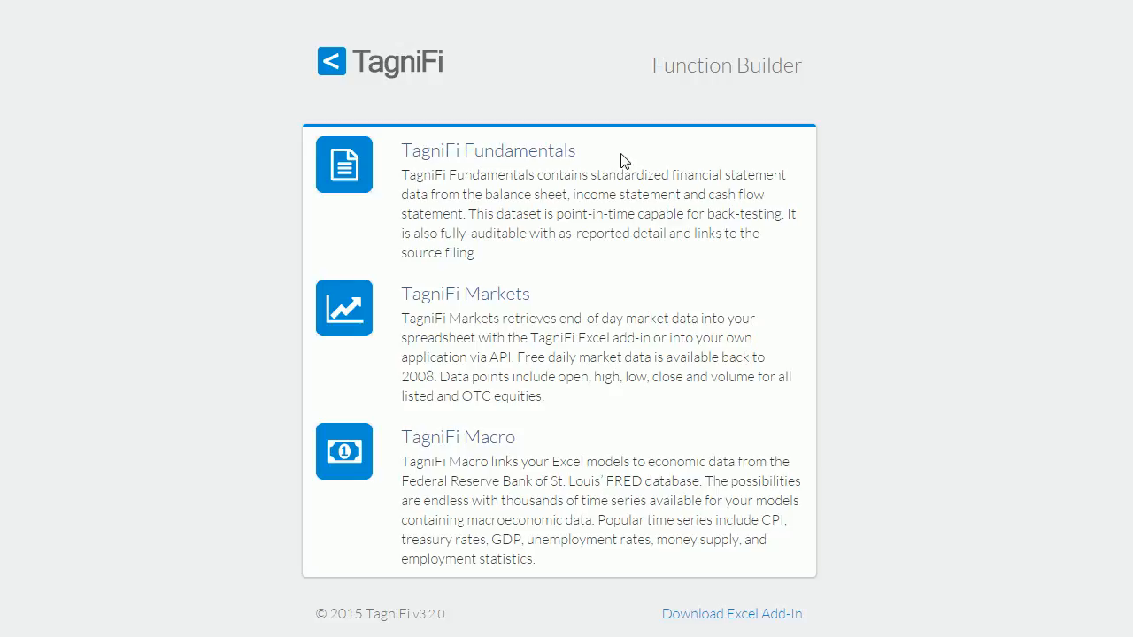
click(549, 158)
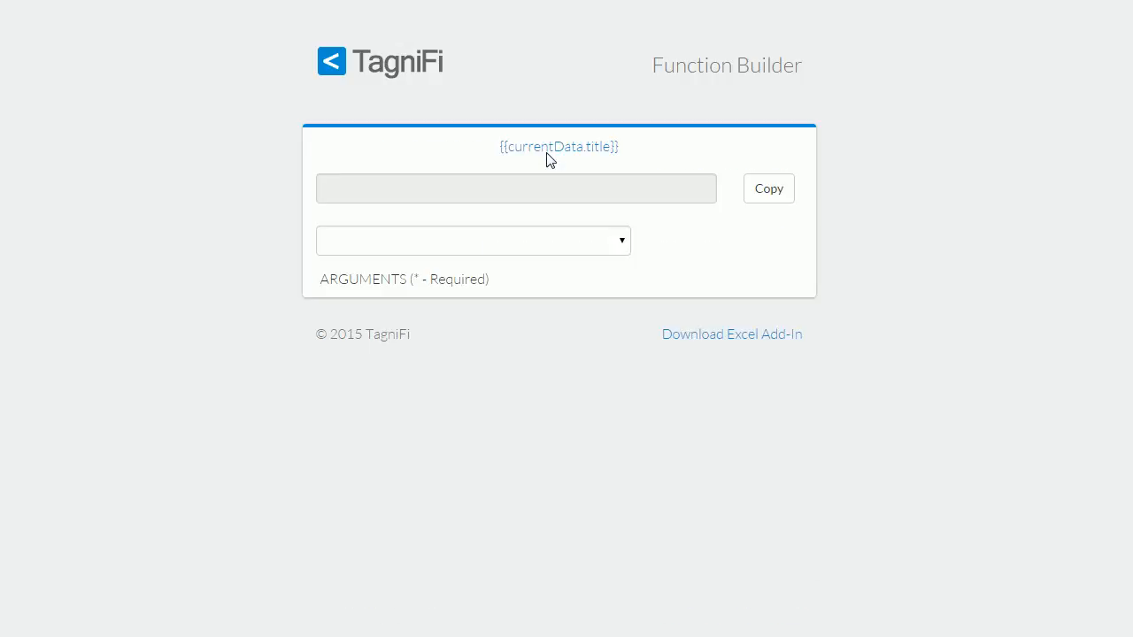
scroll(870, 325, down, 1)
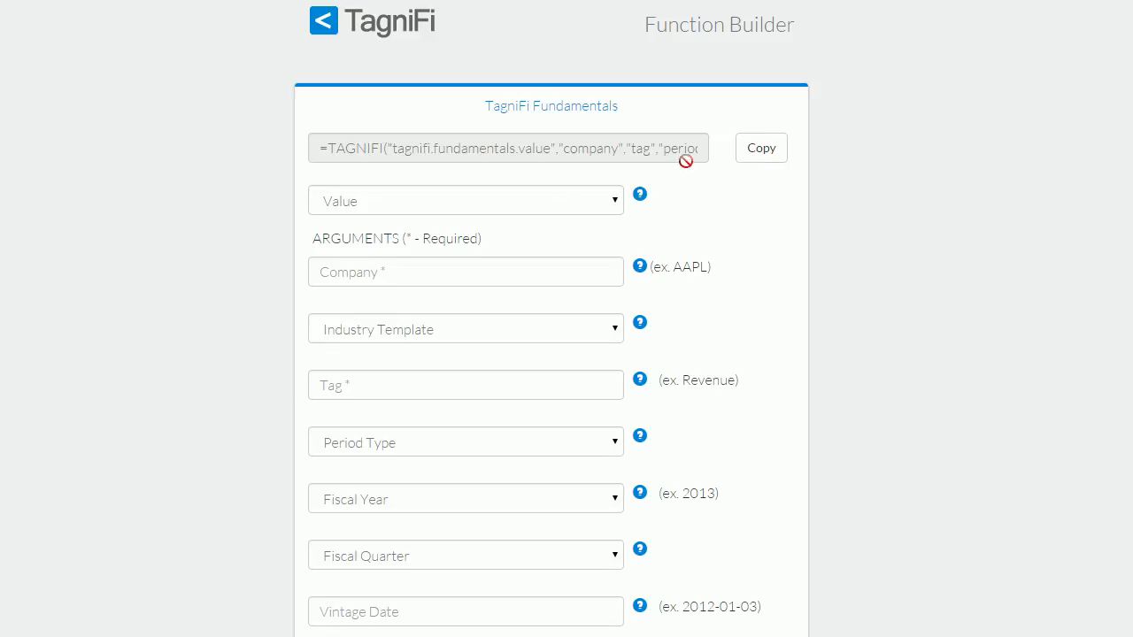
click(504, 271)
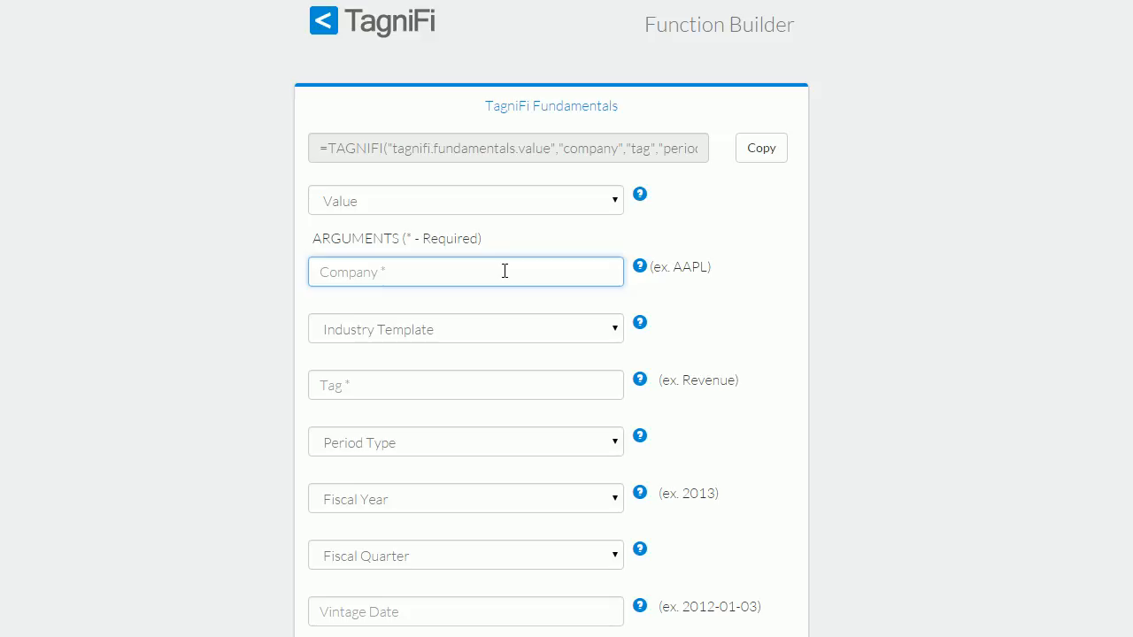
text(apple)
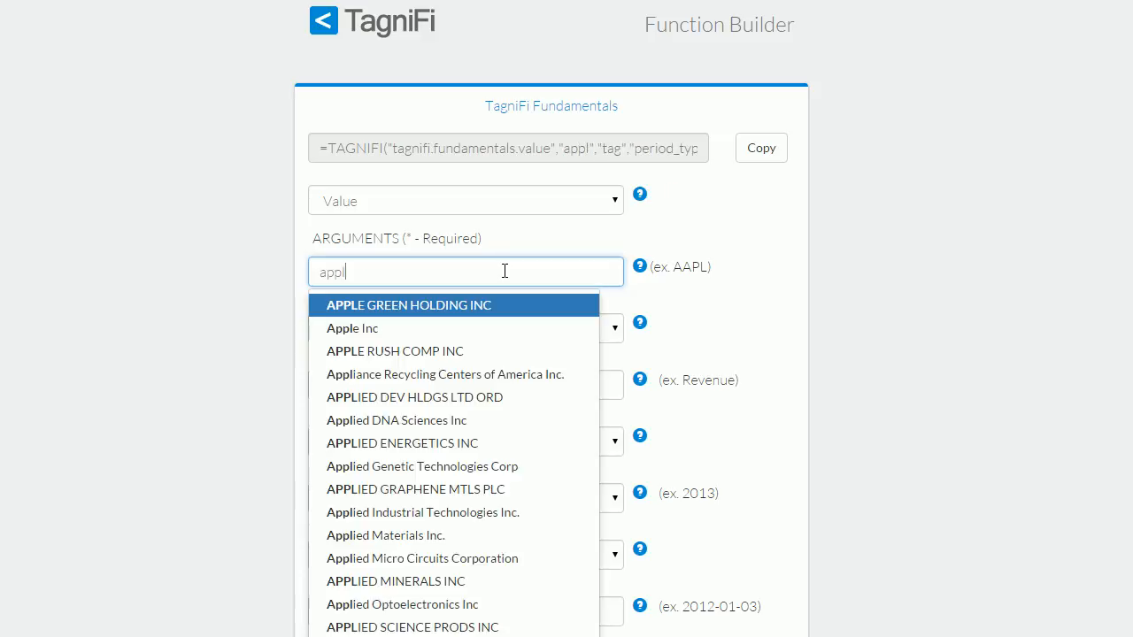
click(370, 328)
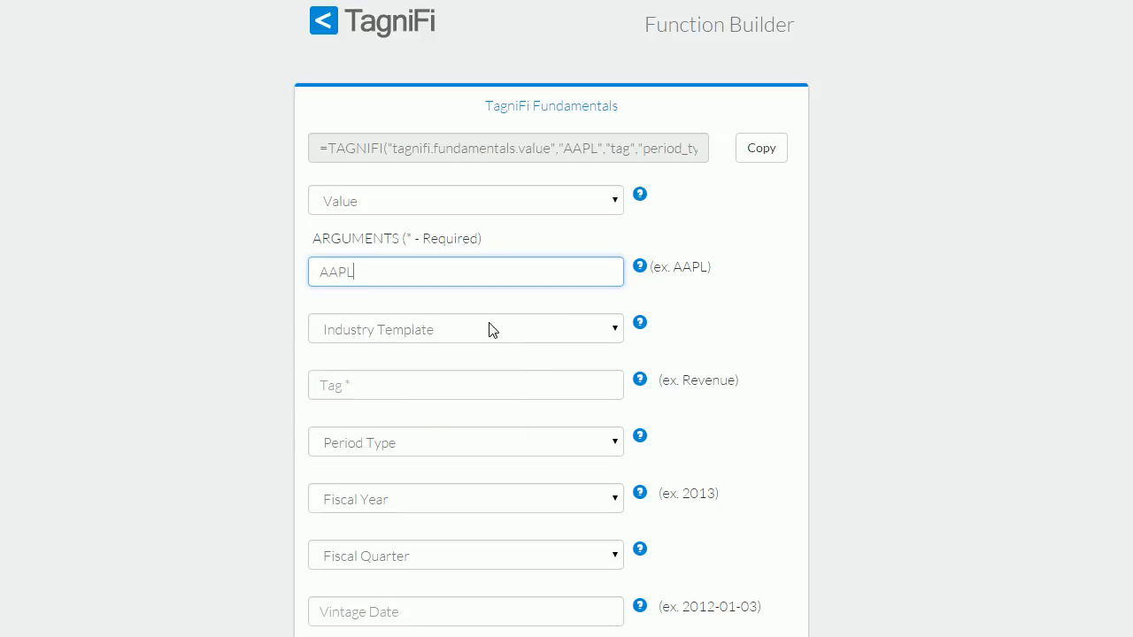
- Set the industry template to Commercial & Industrial and the tag to Selling, General and Administrative
click(570, 335)
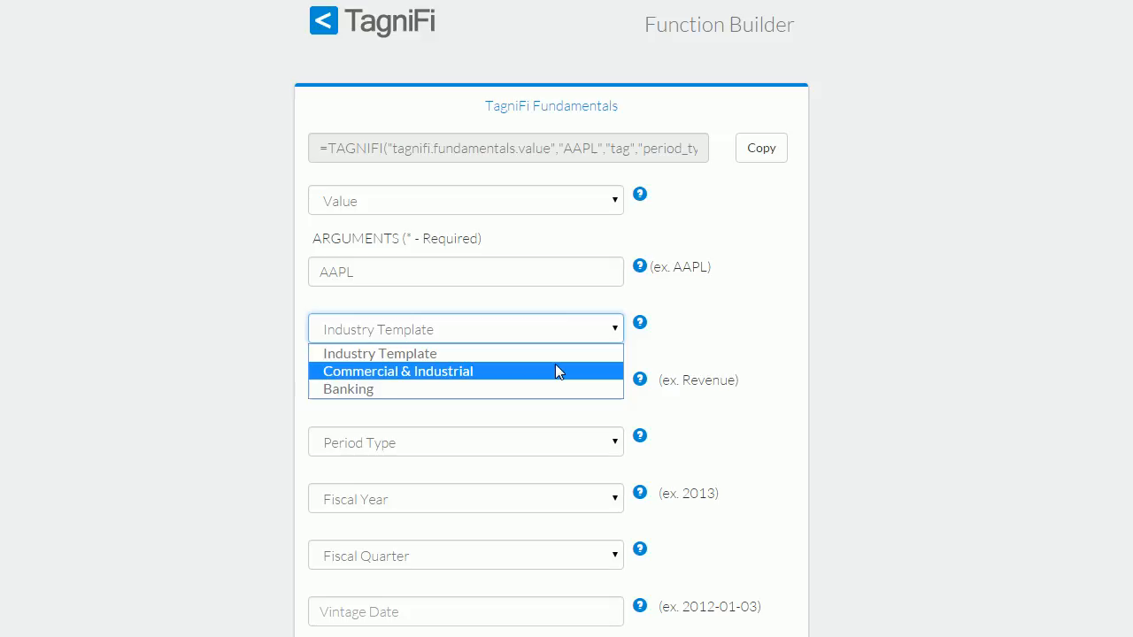
click(556, 370)
click(509, 387)
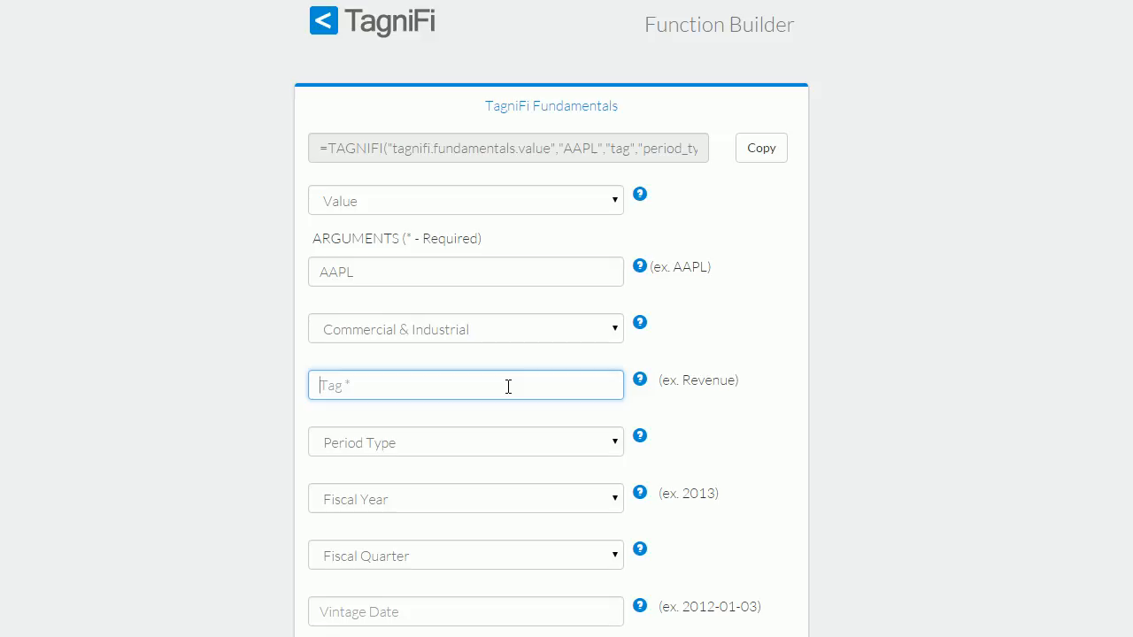
text(sell)
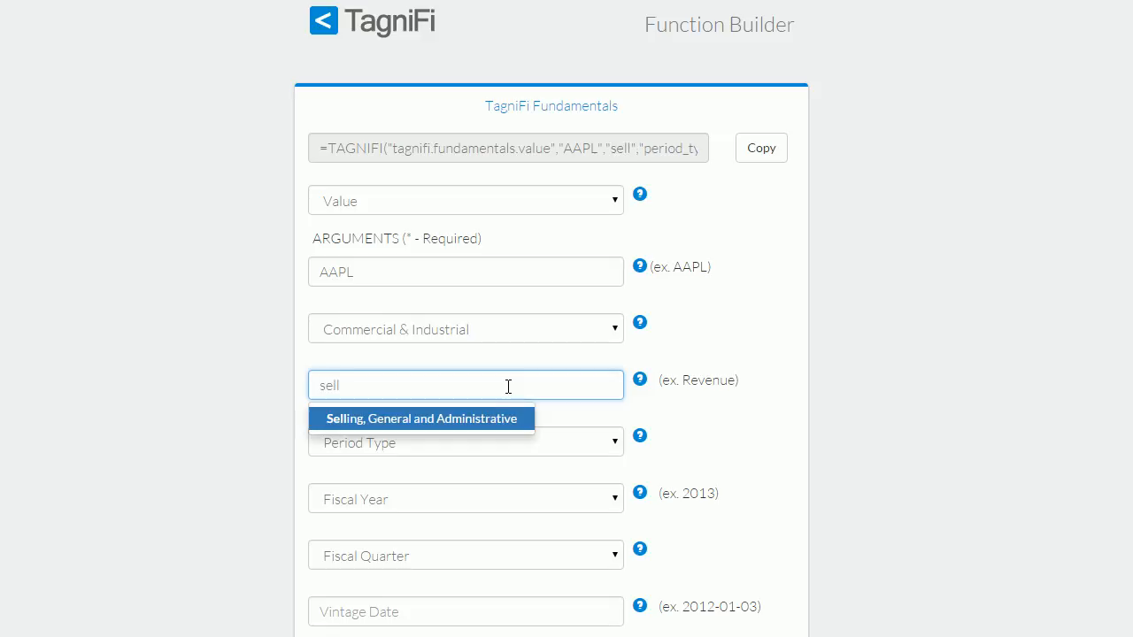
click(468, 420)
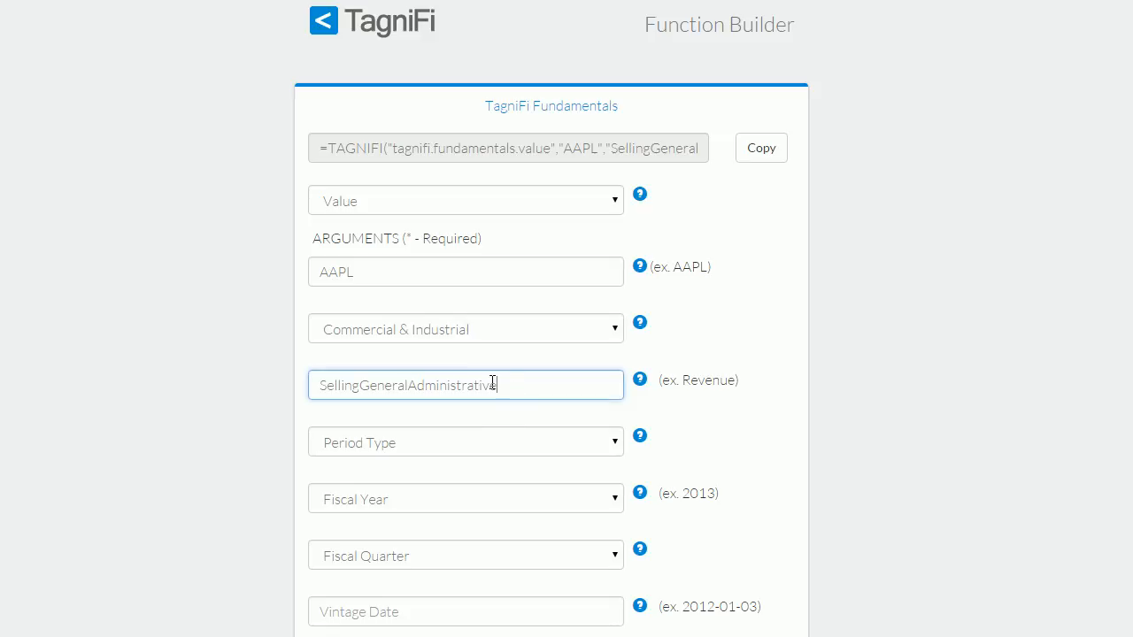
- Set the period type to Annual and the fiscal year to 2014
click(501, 450)
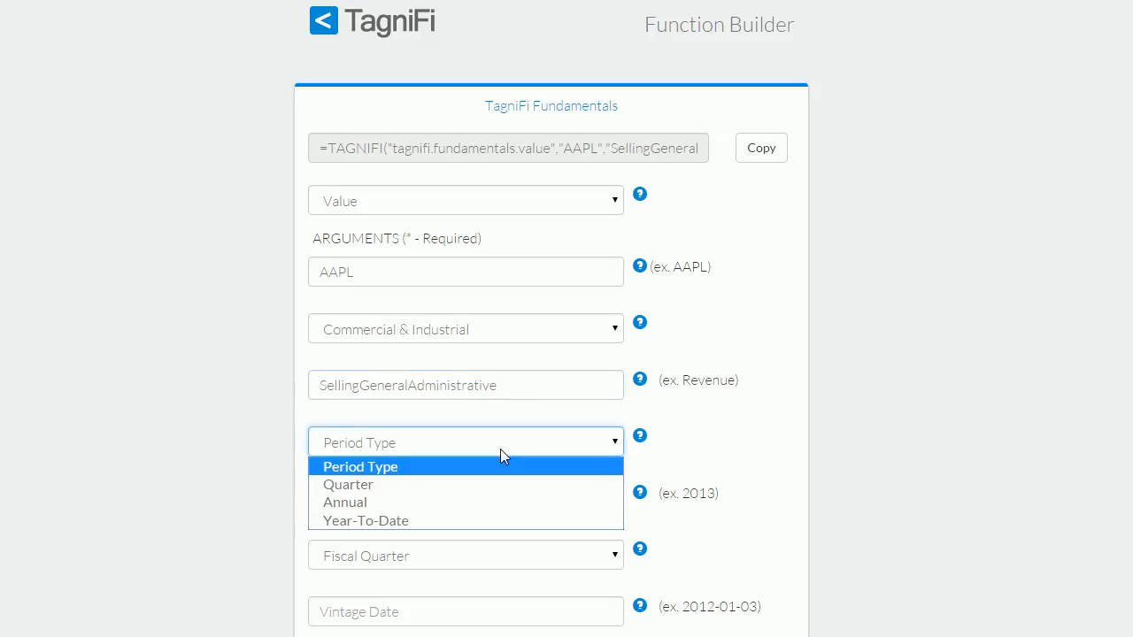
click(437, 506)
click(558, 501)
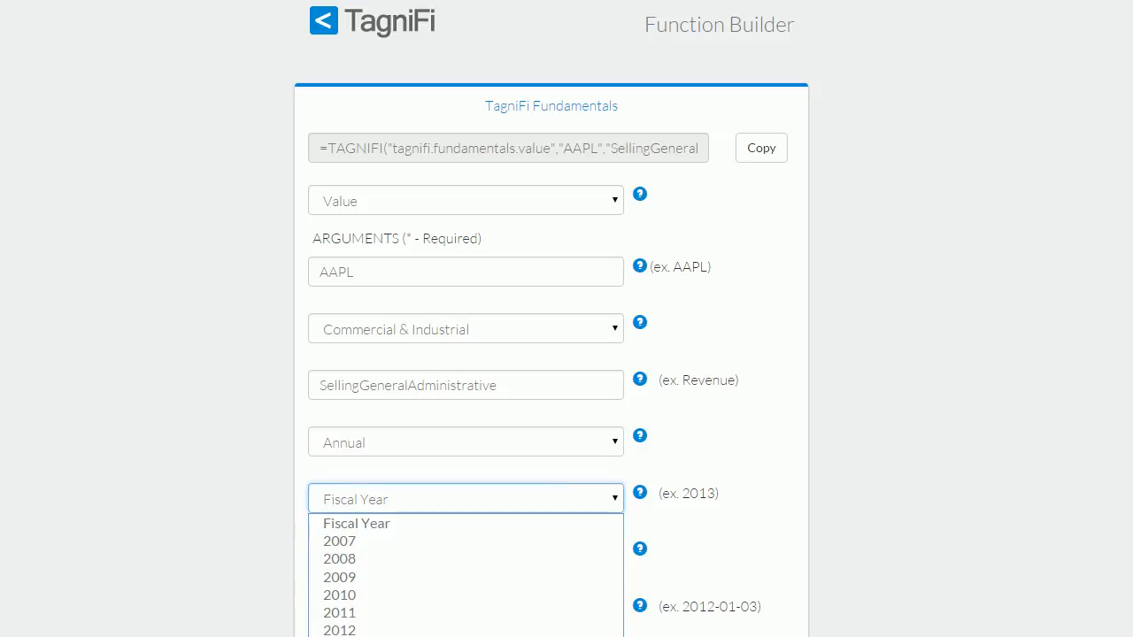
click(558, 636)
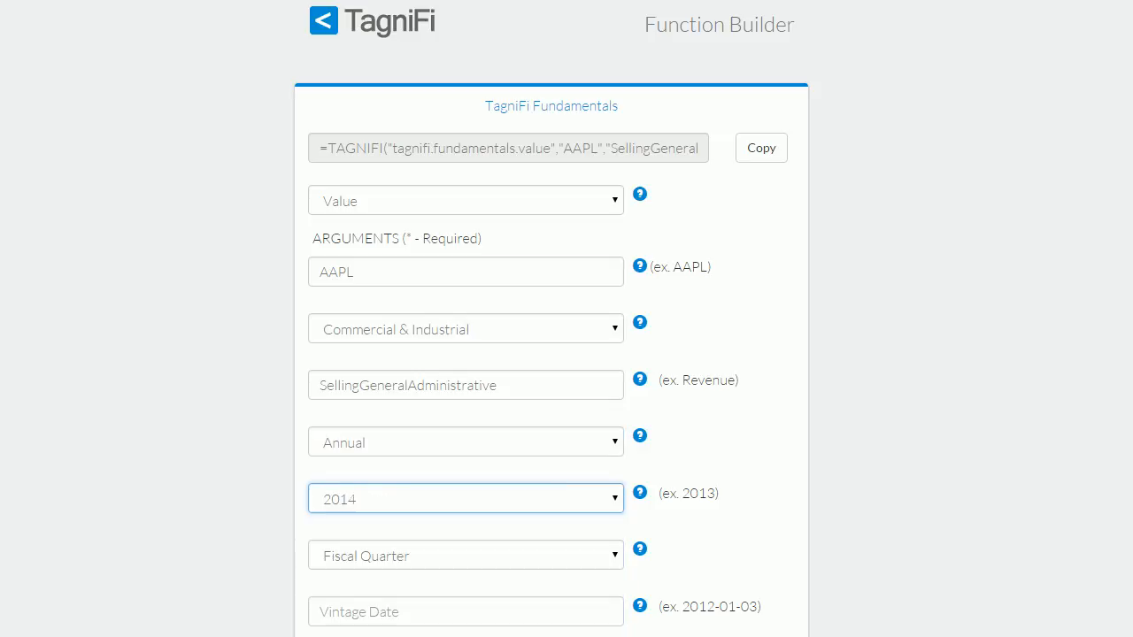
click(895, 504)
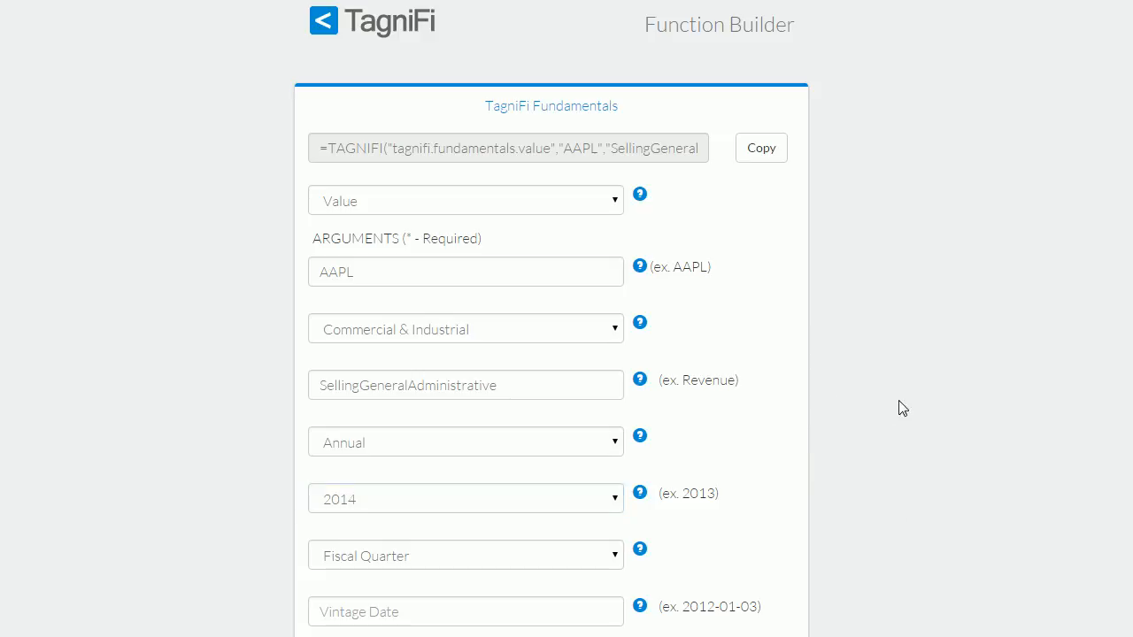
- Review the available Relative Period choices without selecting one
scroll(870, 524, down, 1)
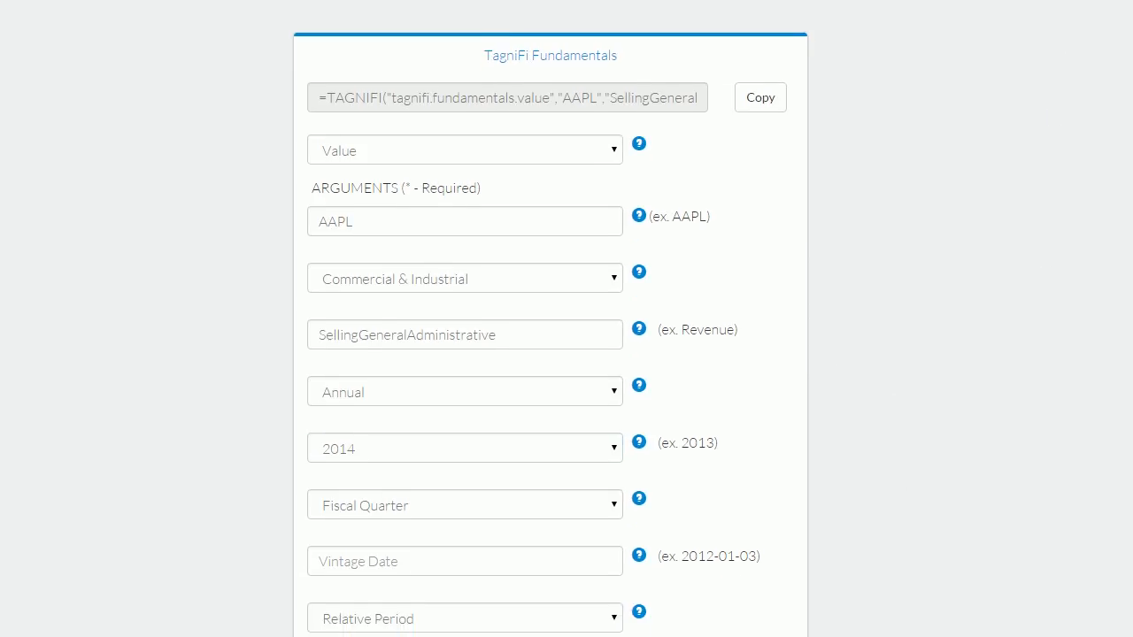
click(584, 619)
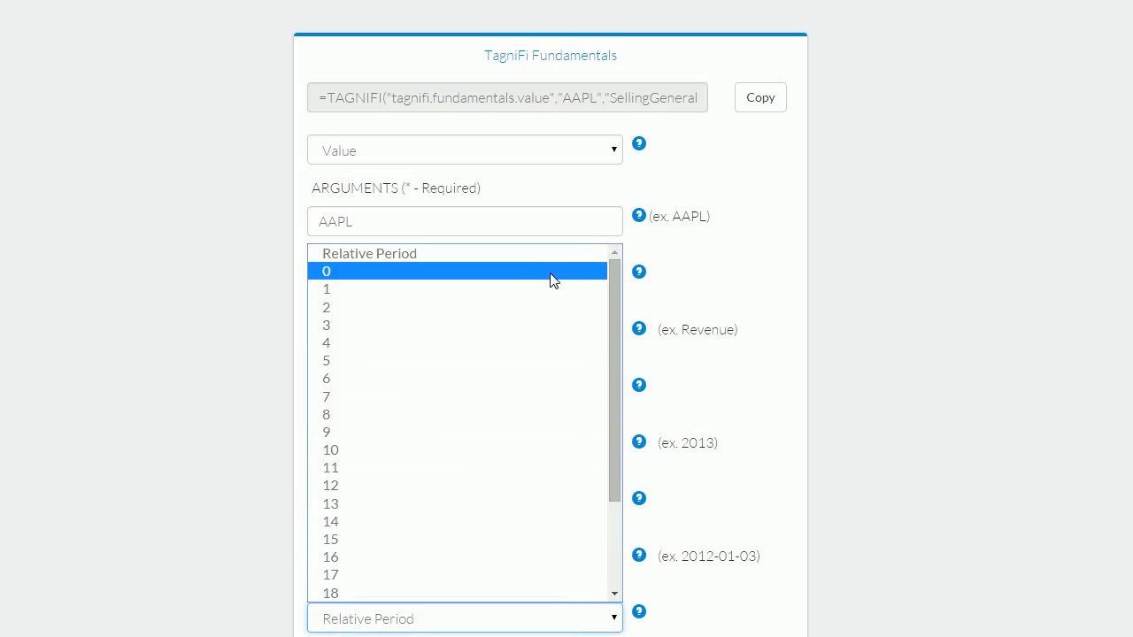
scroll(533, 333, down, 2)
scroll(535, 335, up, 2)
click(950, 345)
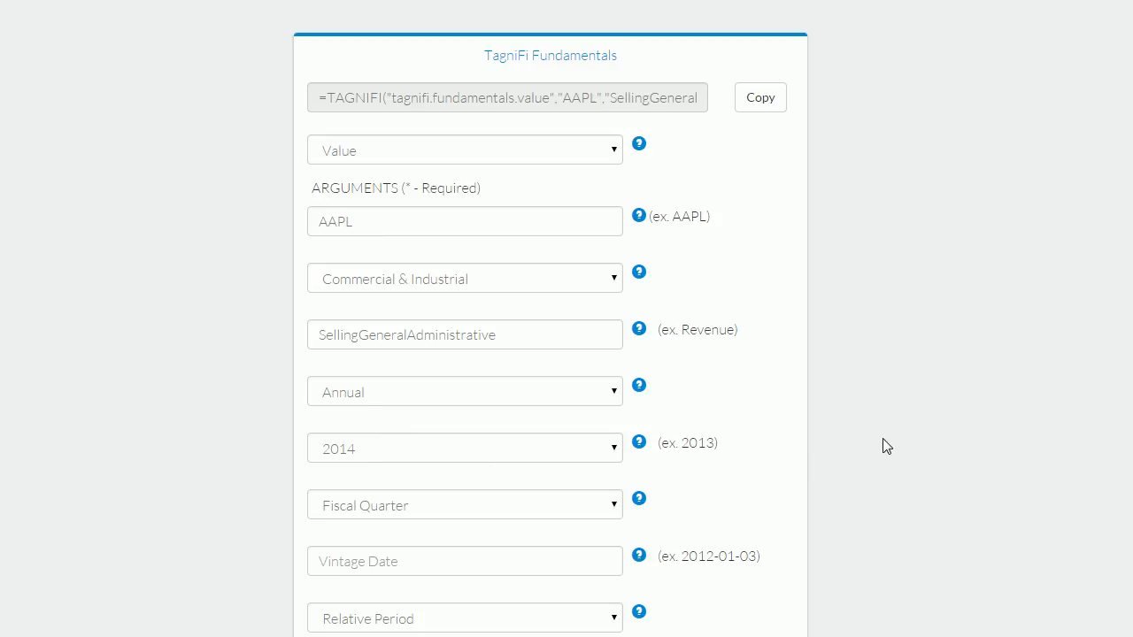
- Copy the generated TAGNIFI function, switch to the blank Excel workbook, and paste it into cell B3
click(759, 99)
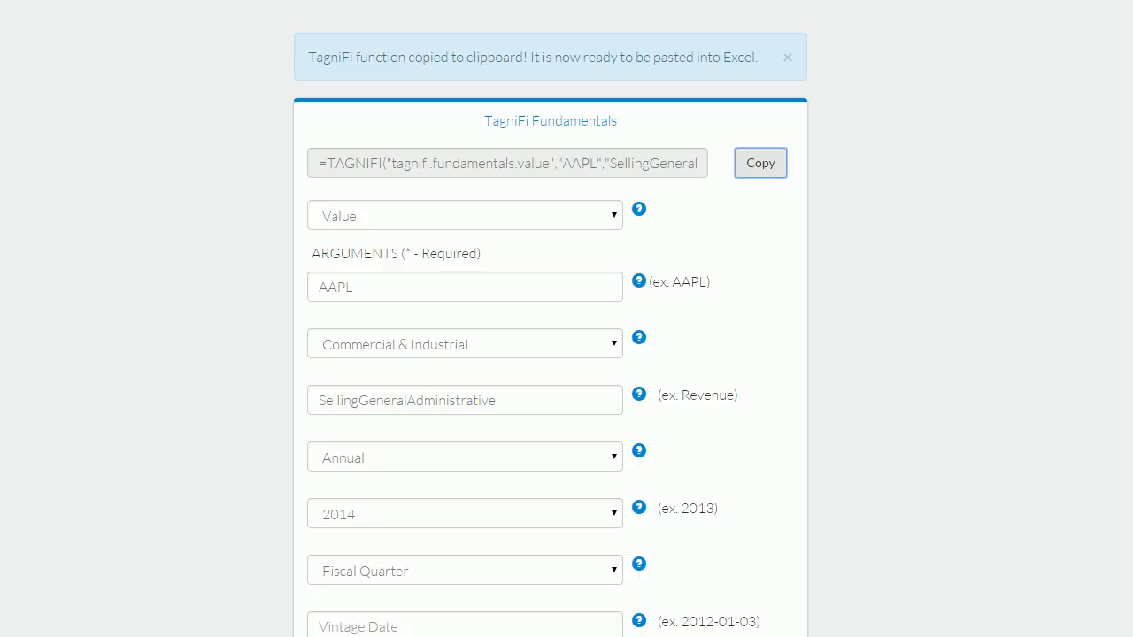
click(177, 235)
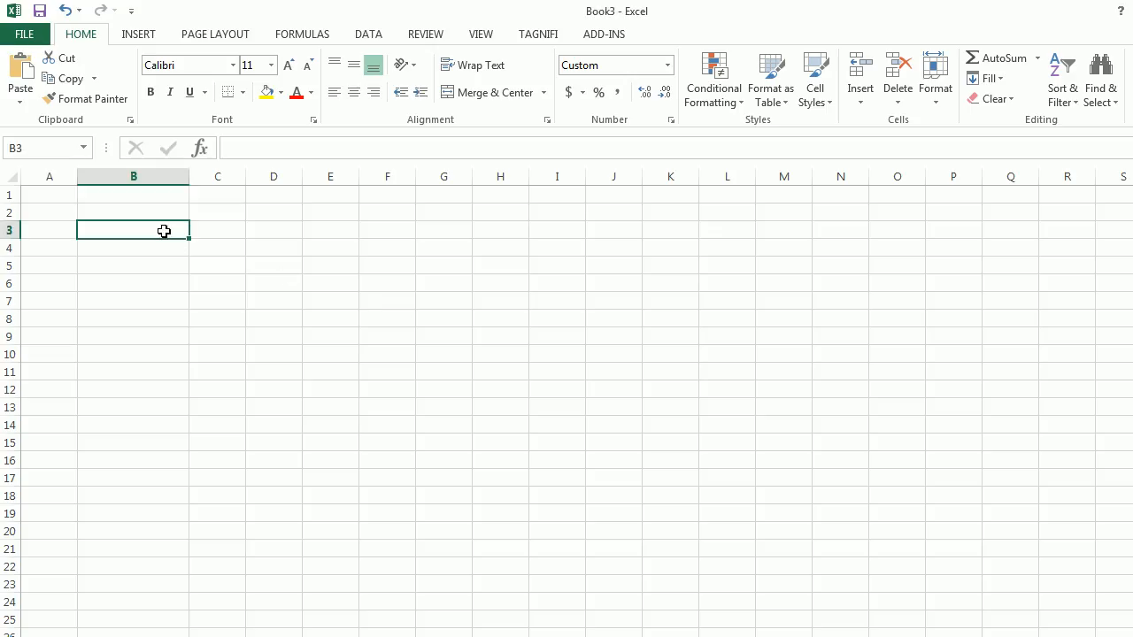
double_click(166, 231)
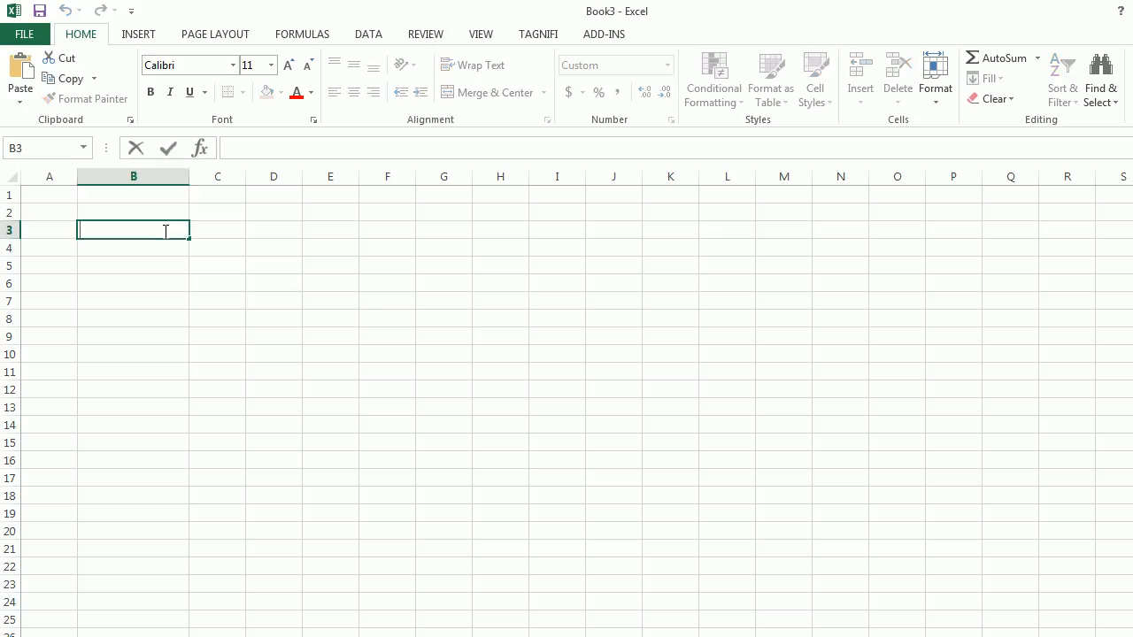
key(ctrl+v)
key(Return)
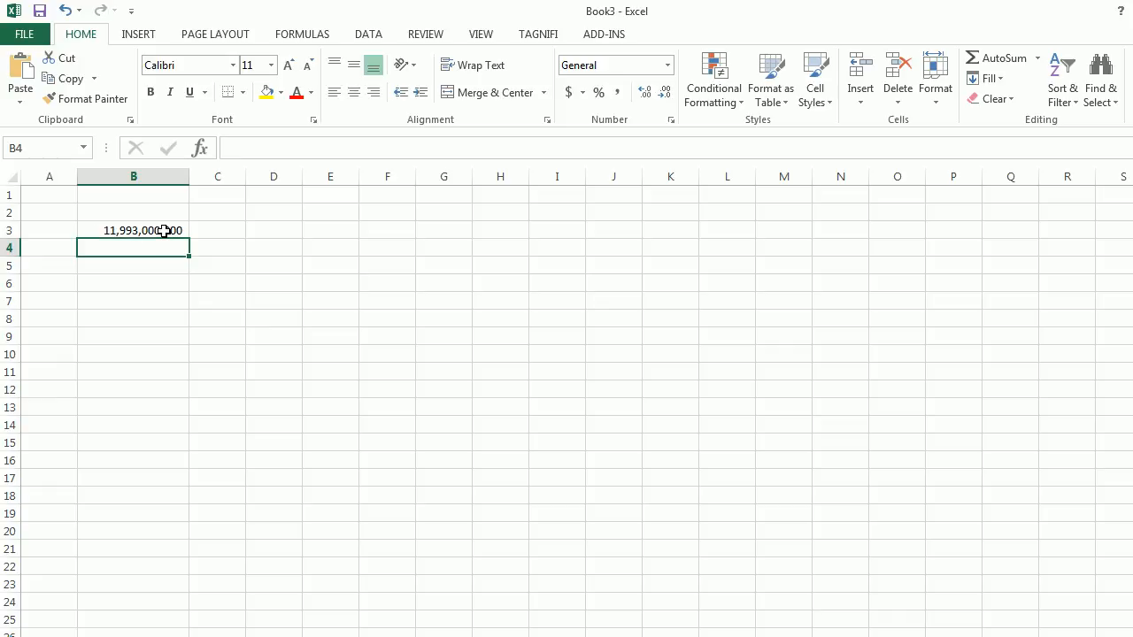
click(165, 231)
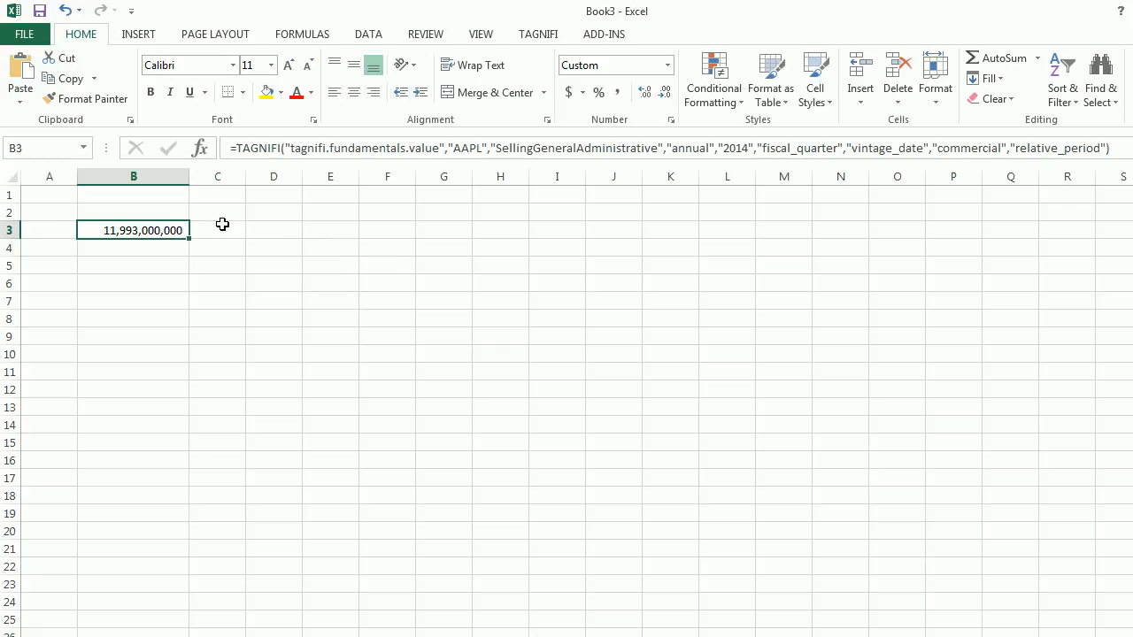
- Enter the ticker AAPL in cell A3
click(46, 231)
text(MSFT)
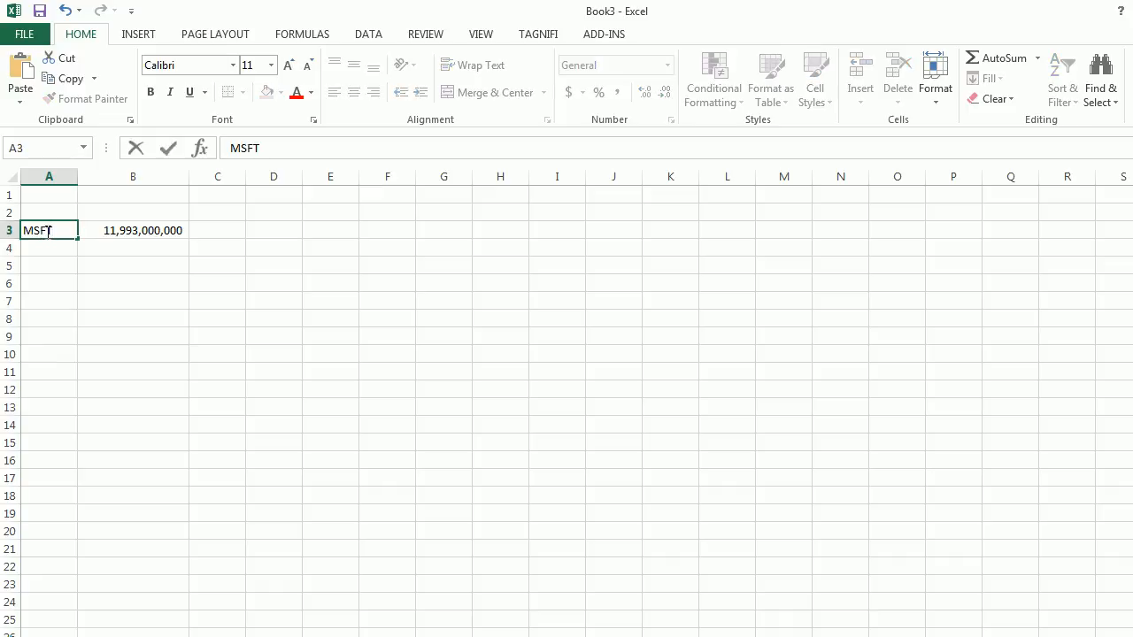
key(Escape)
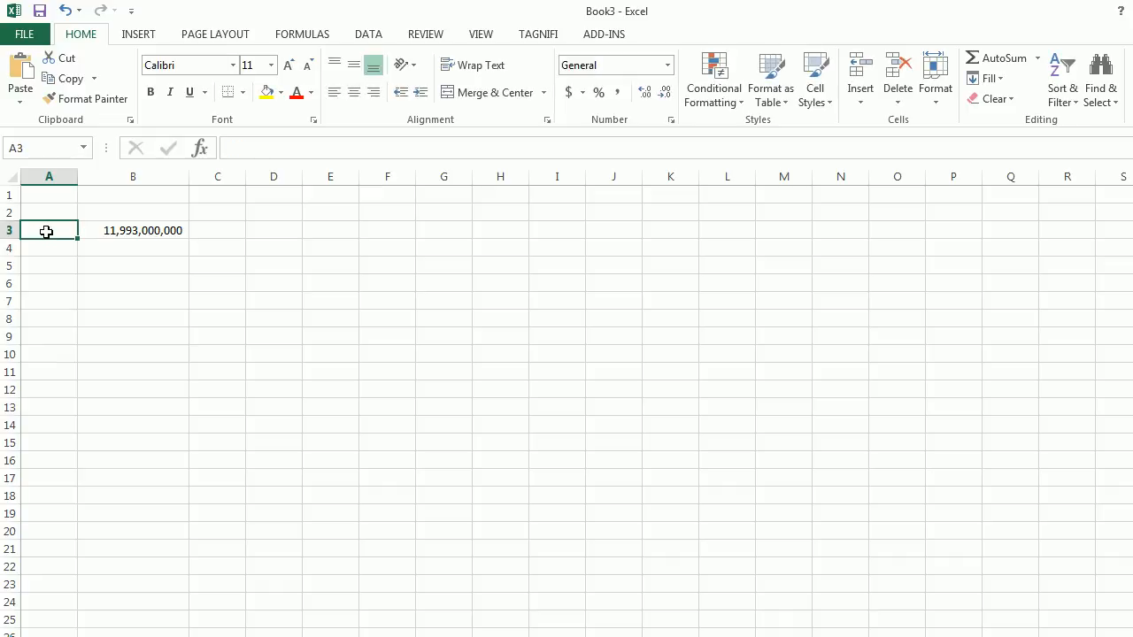
text(AAPL)
key(Tab)
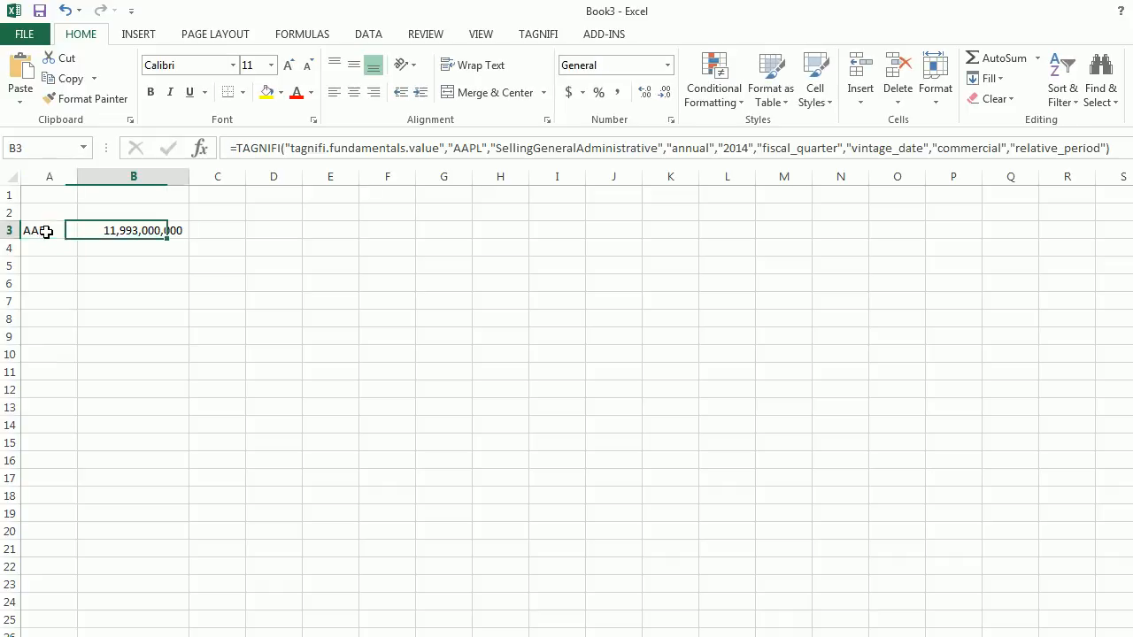
- Replace the hard-coded "AAPL" argument in B3's TAGNIFI formula with the column-locked reference $A3
click(485, 148)
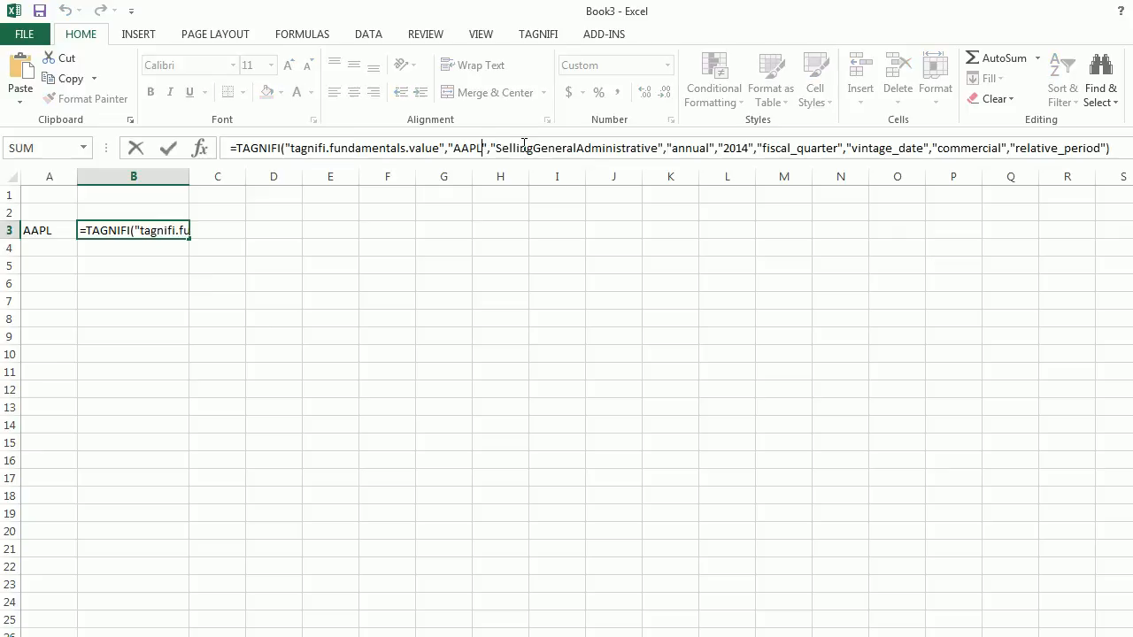
key(BackSpace)
key(BackSpace)
key(BackSpace)
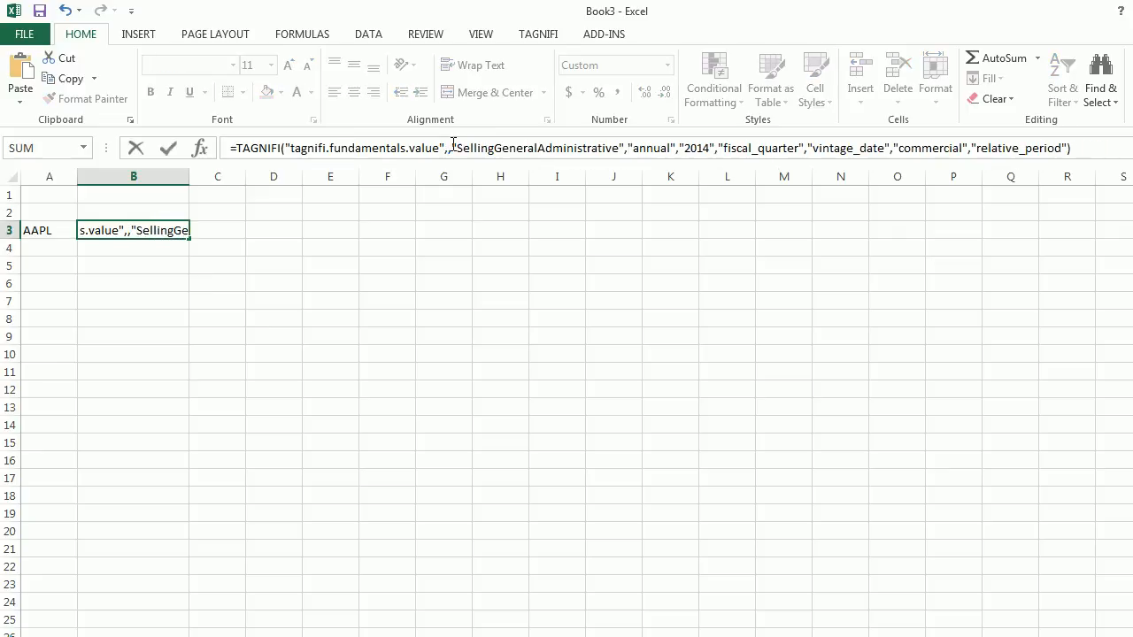
click(42, 231)
key(F4)
key(F4)
key(F4)
key(Return)
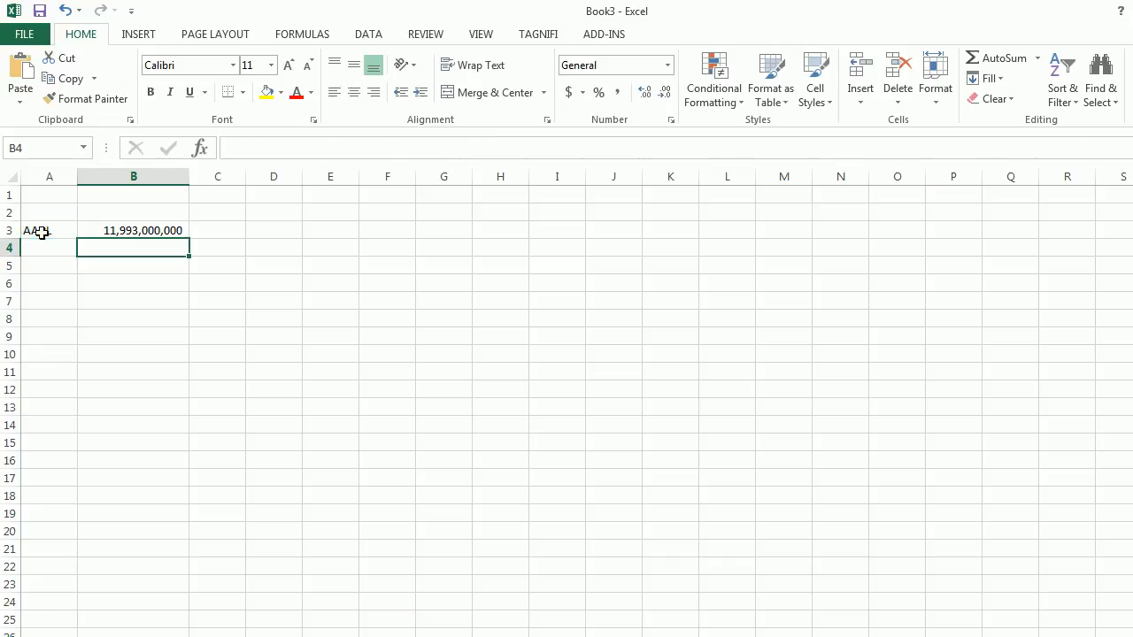
- Enter the ticker MSFT in cell A4 and fill the TAGNIFI formula from B3 down to B4
key(Left)
text(MSFT)
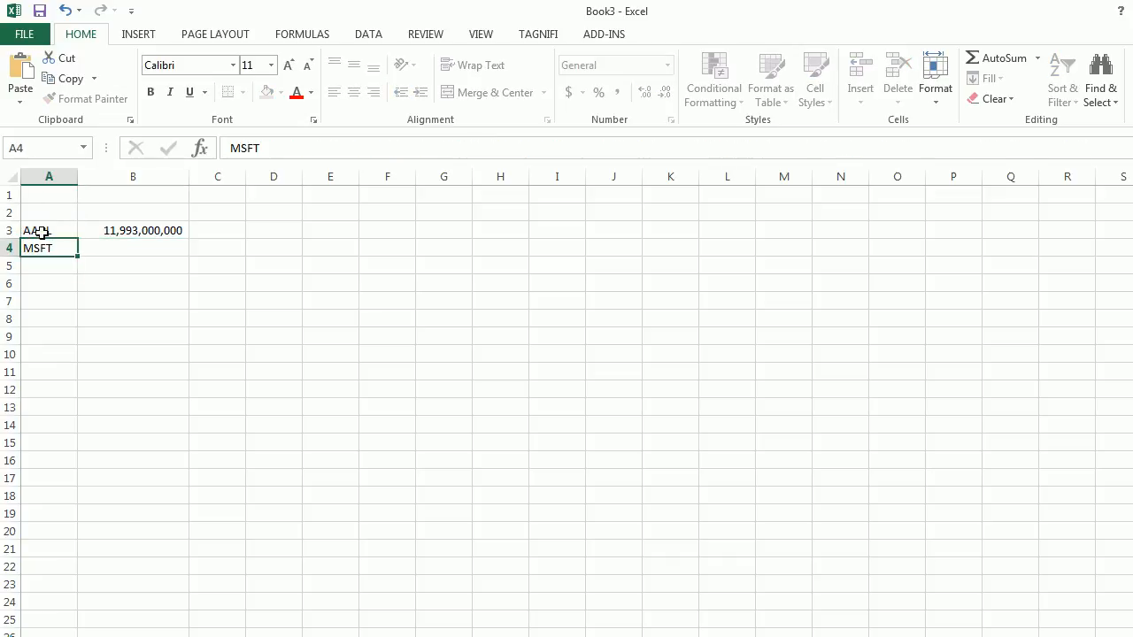
key(Up)
key(Right)
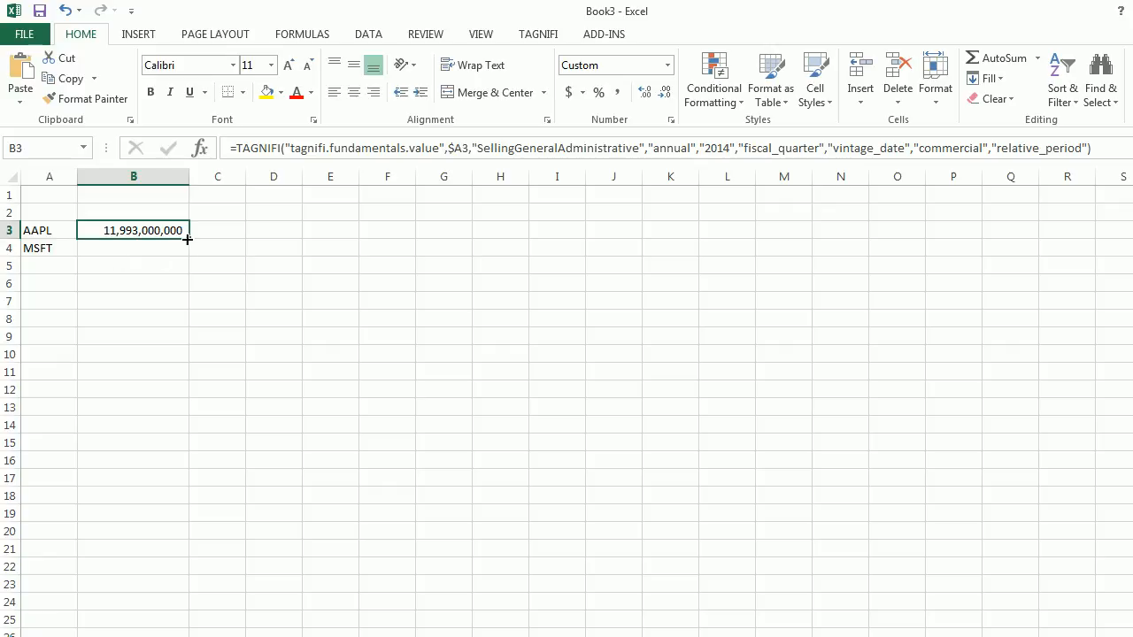
drag(189, 252, 189, 255)
click(129, 301)
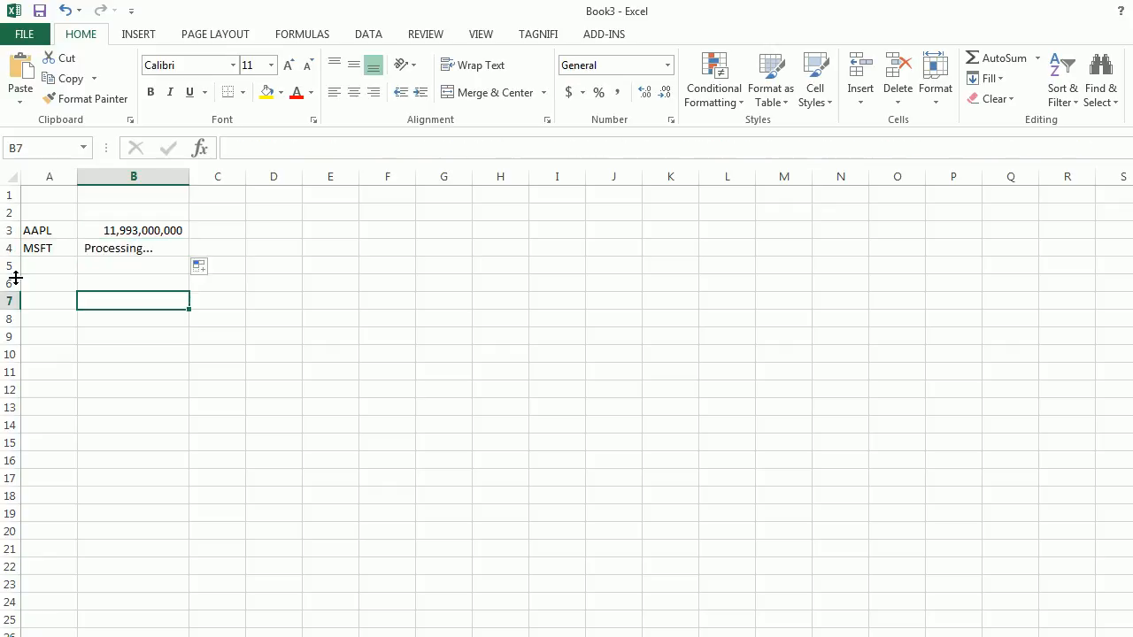
click(133, 249)
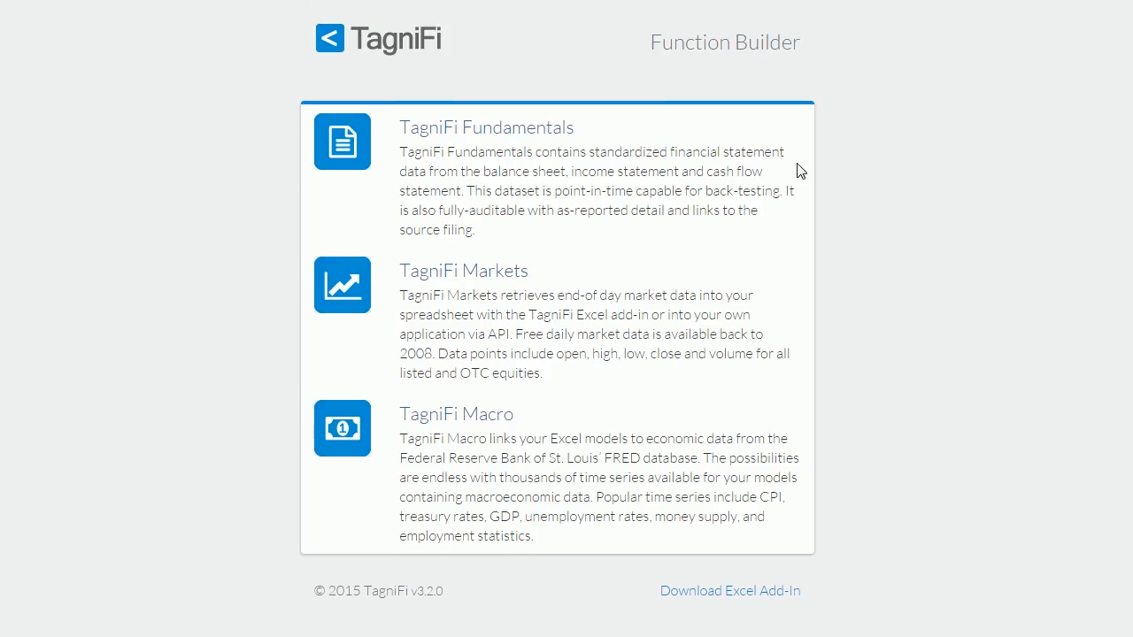
- Start a TagniFi Markets function for the Close data point and choose Apple Inc (AAPL) as the company
click(494, 277)
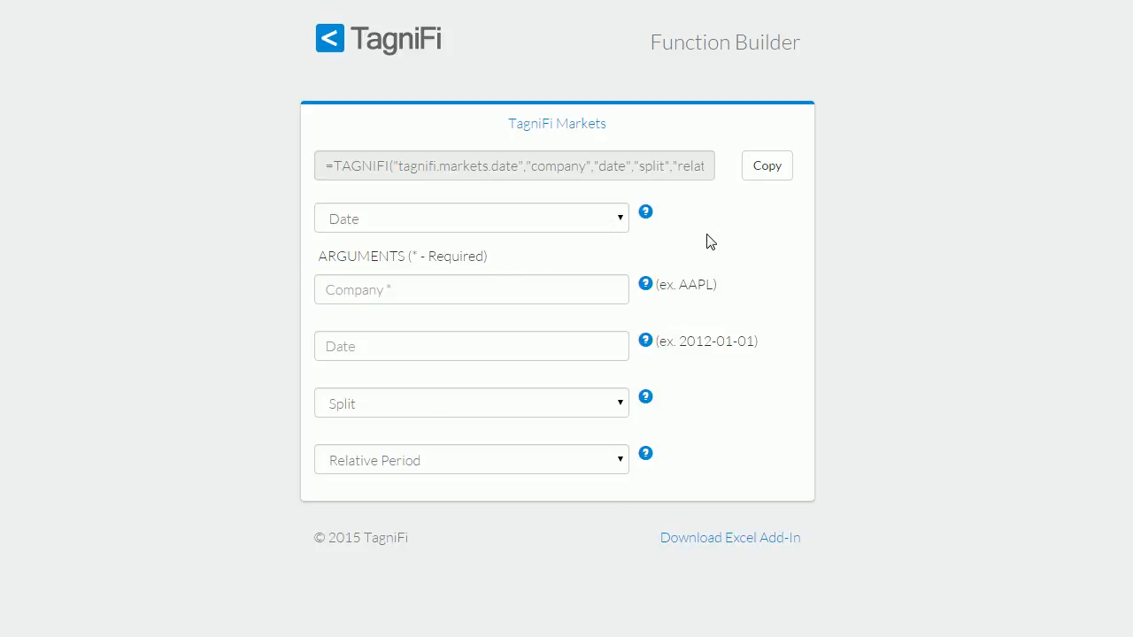
click(611, 221)
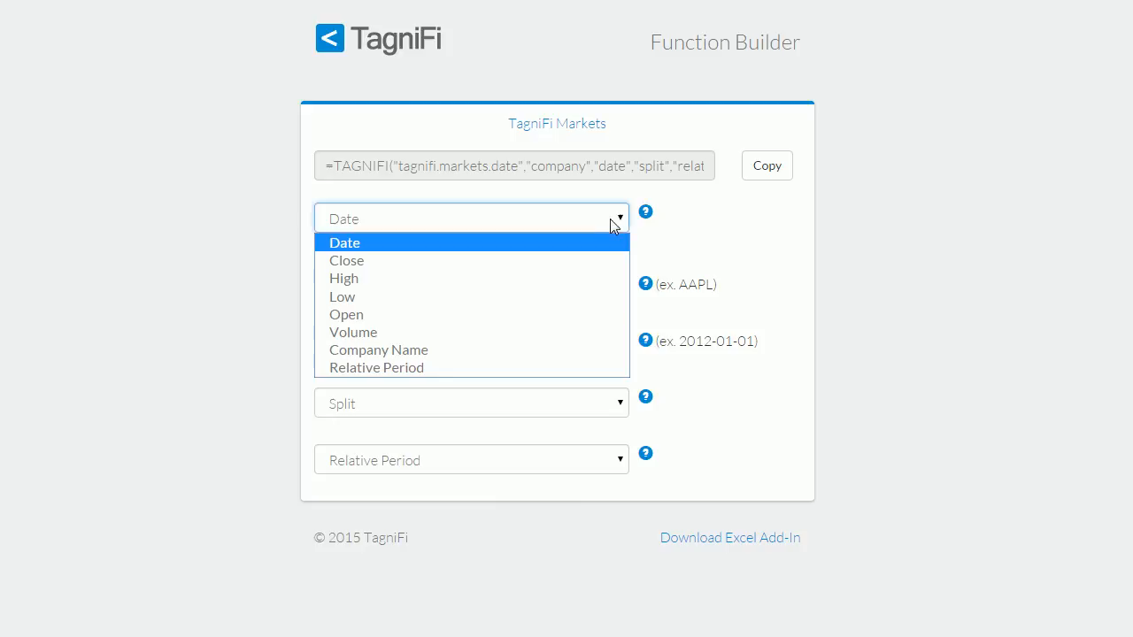
click(553, 263)
click(516, 287)
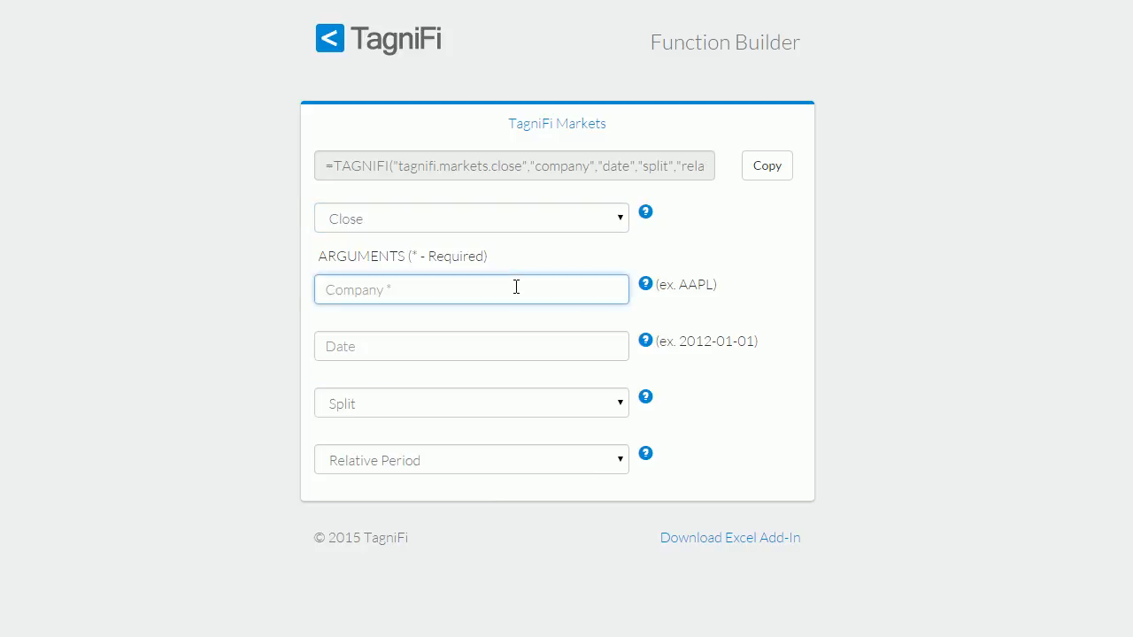
text(apple)
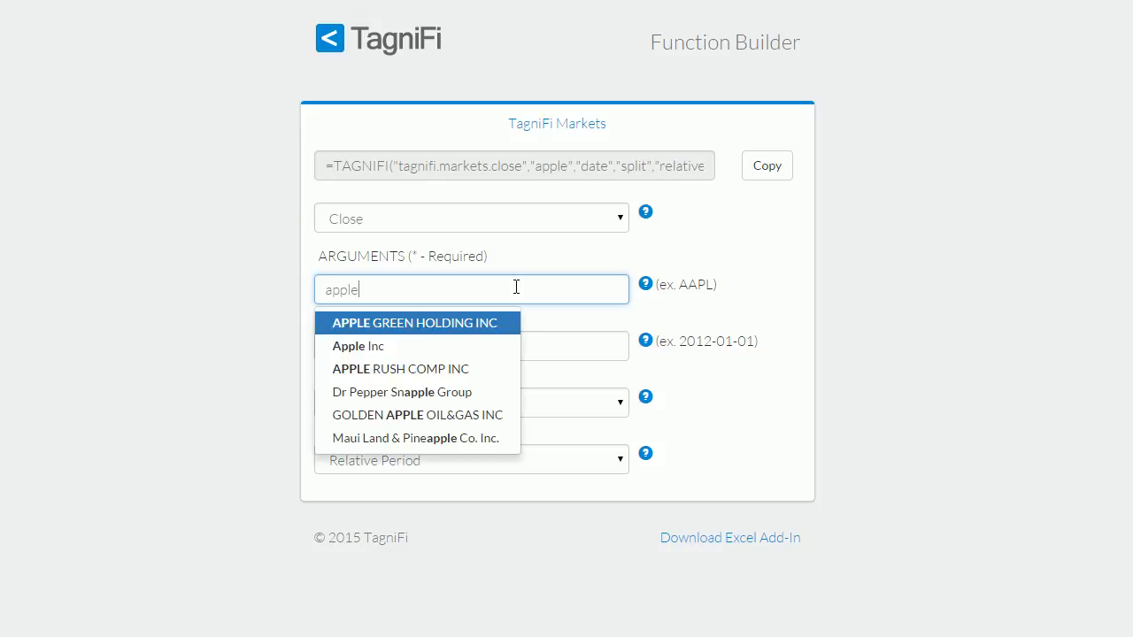
click(399, 347)
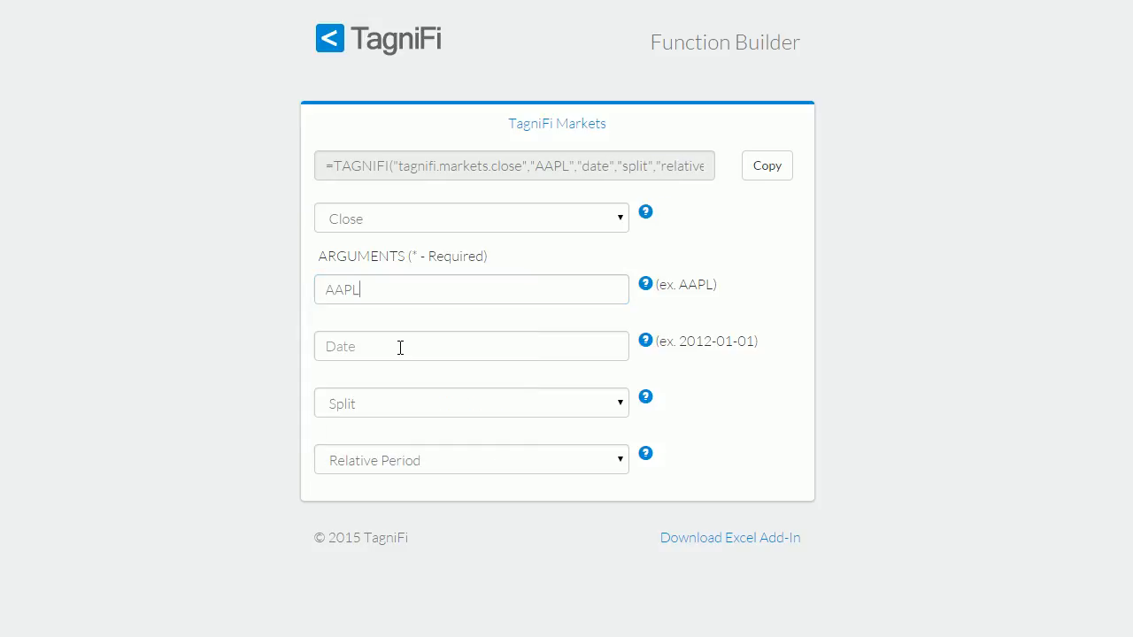
- Set the market function's date to 2015-10-02 and leave the relative period unselected
click(453, 340)
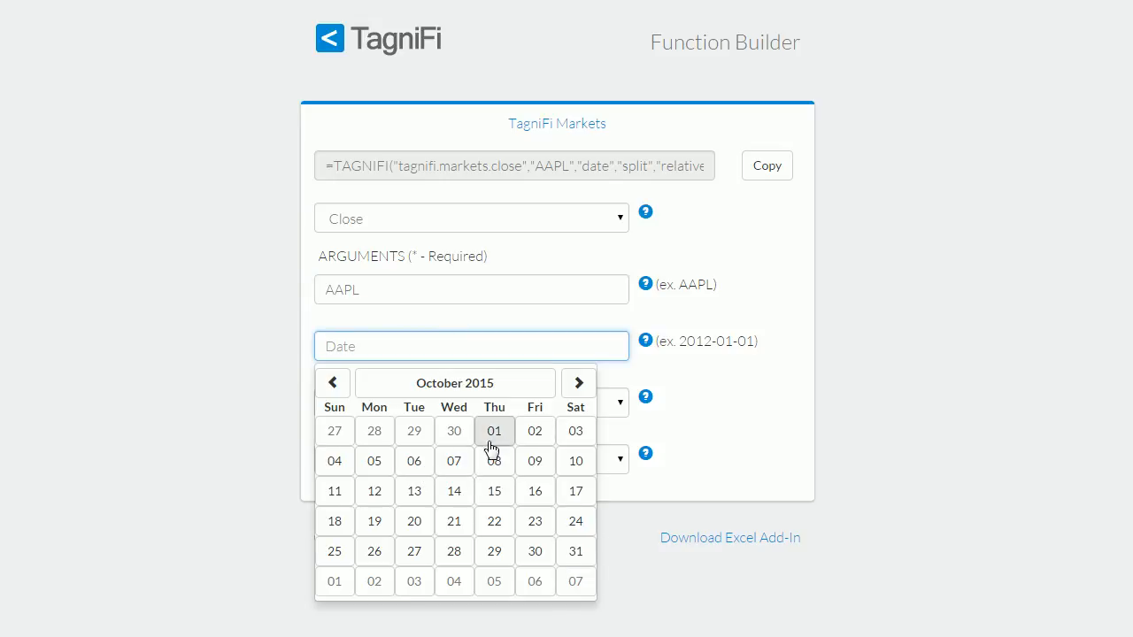
click(534, 438)
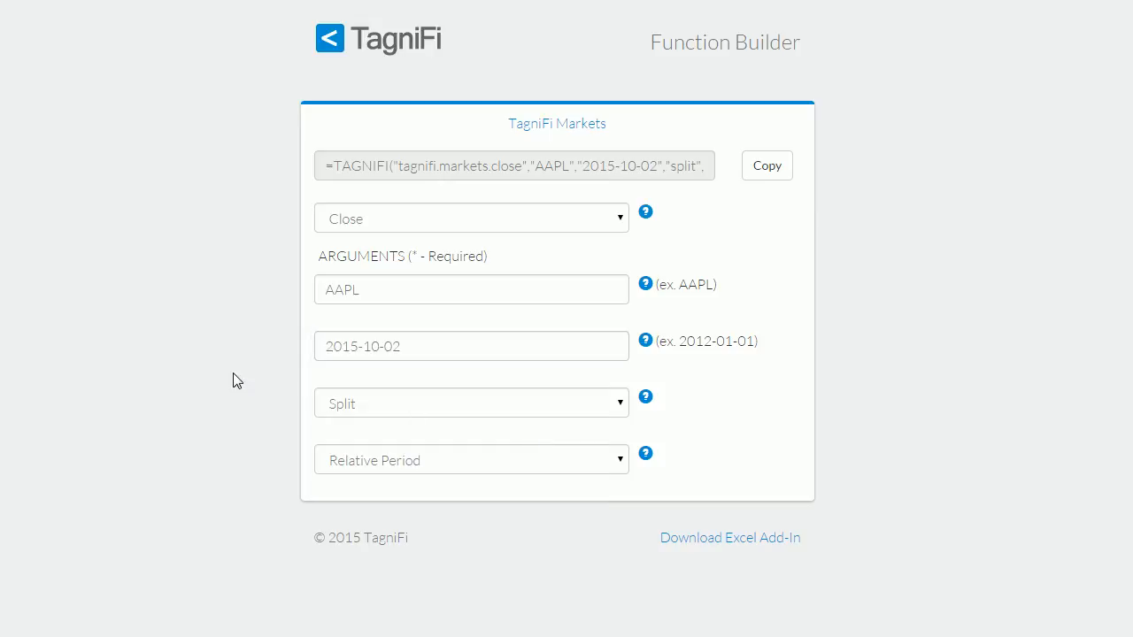
click(609, 465)
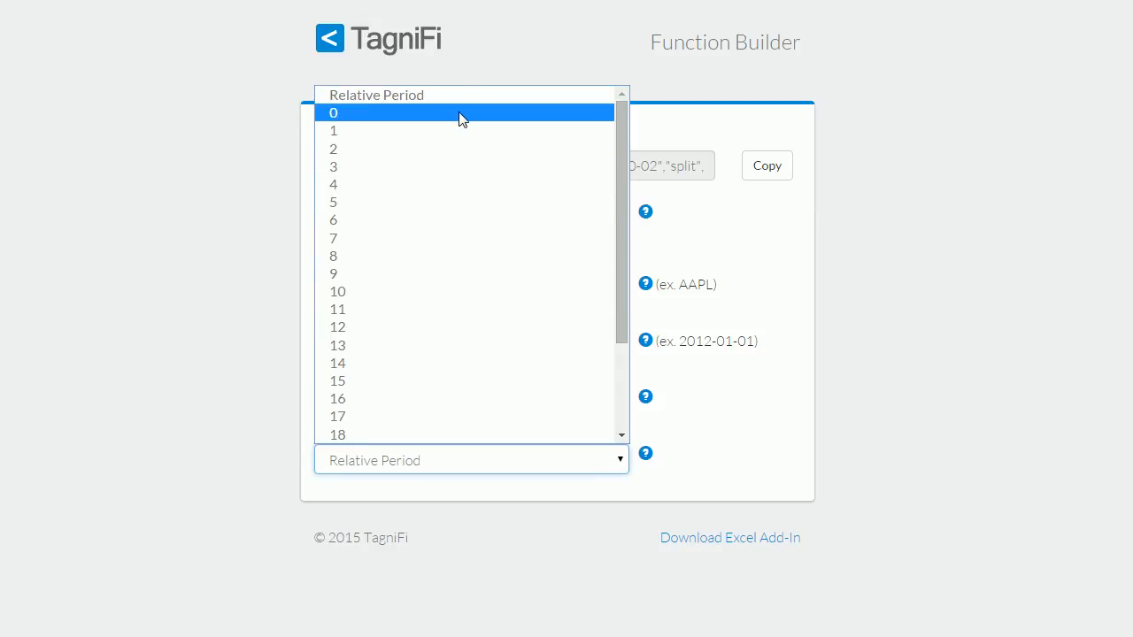
click(847, 267)
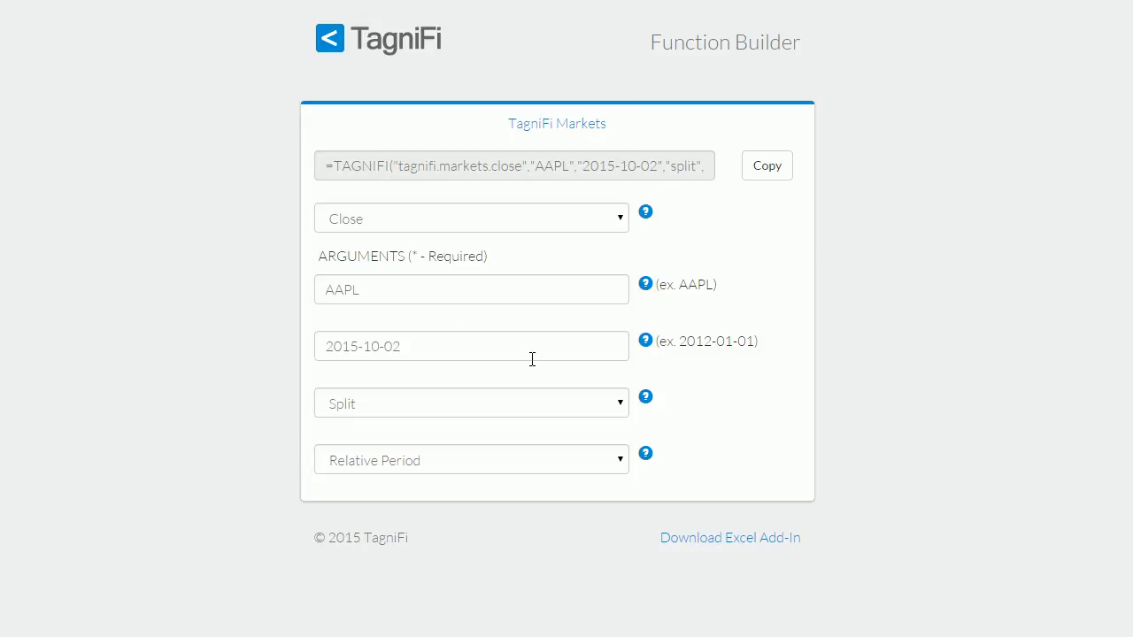
- Copy the generated market close function, switch to the Excel workbook, and paste it into cell C3
click(768, 174)
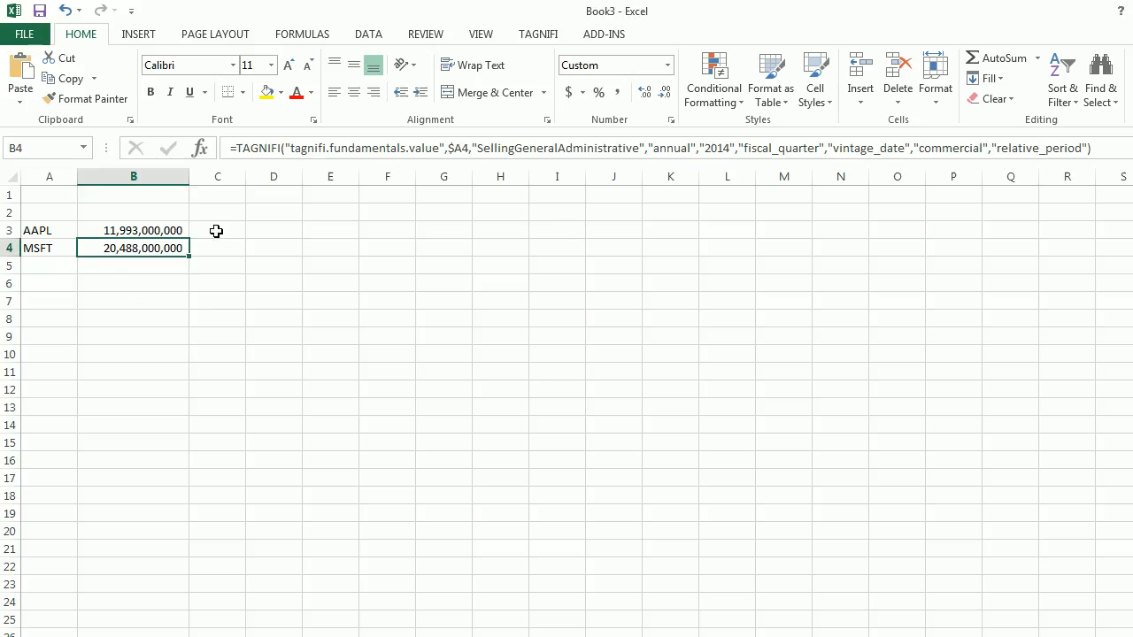
click(227, 233)
double_click(227, 232)
key(ctrl+v)
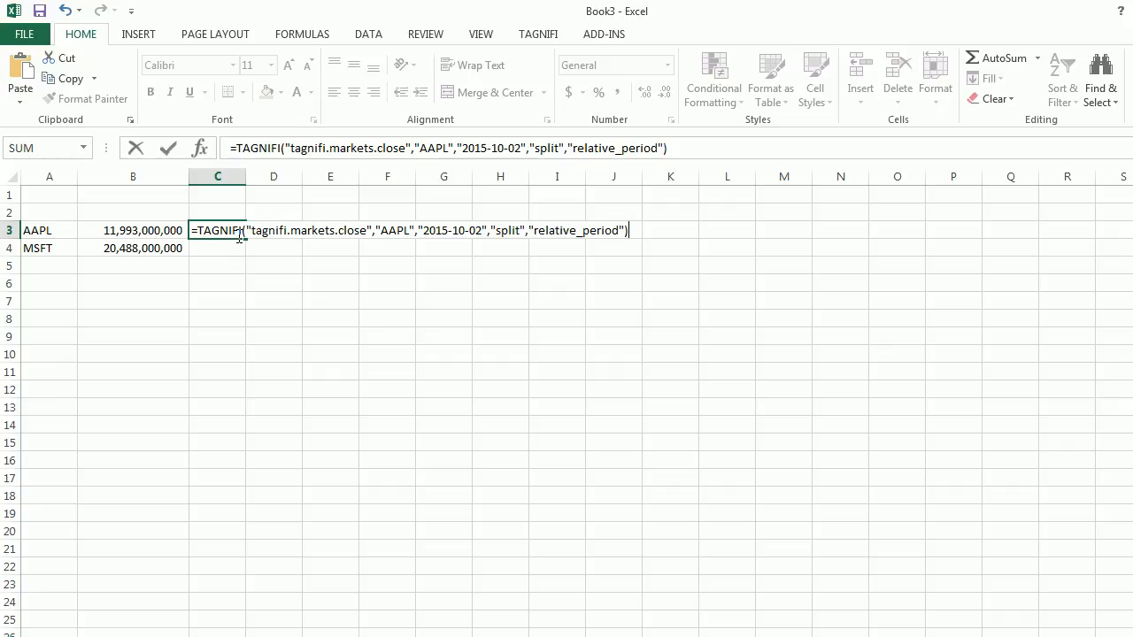
key(Return)
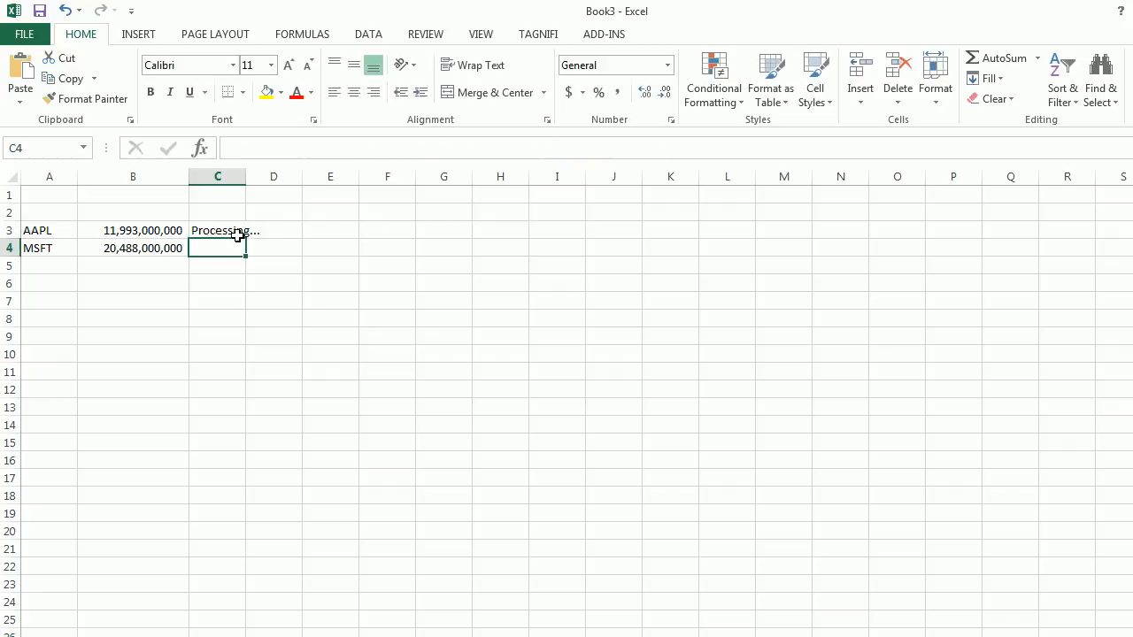
- Replace the hard-coded "AAPL" argument in C3's formula with a reference to A3 and fill the formula down to C4
click(221, 229)
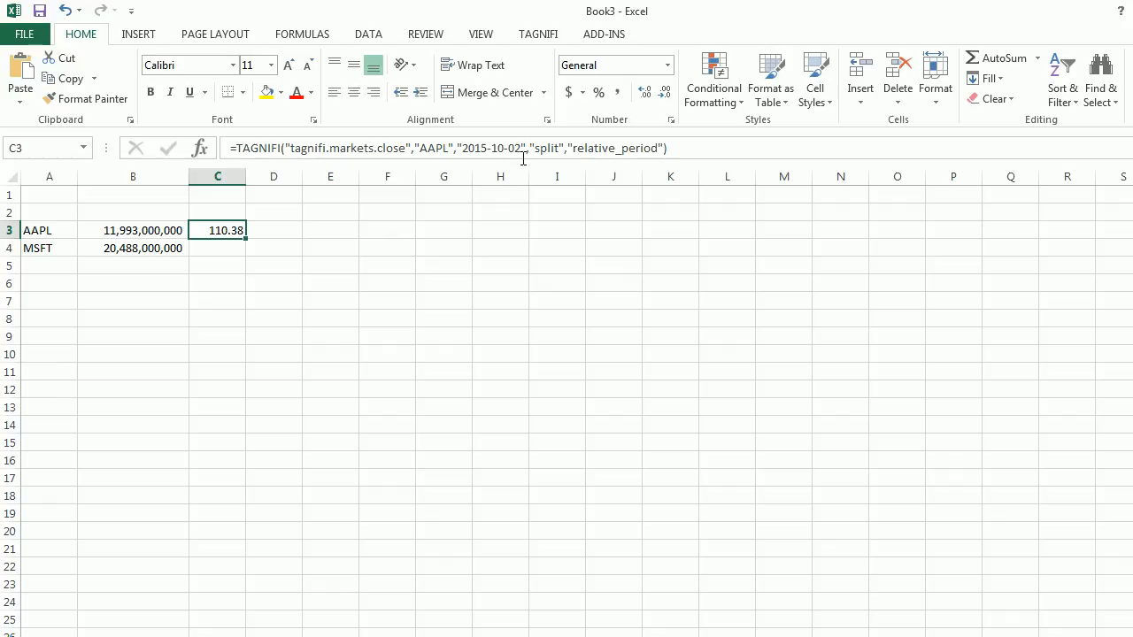
click(445, 144)
key(BackSpace)
key(BackSpace)
key(BackSpace)
key(BackSpace)
key(BackSpace)
key(BackSpace)
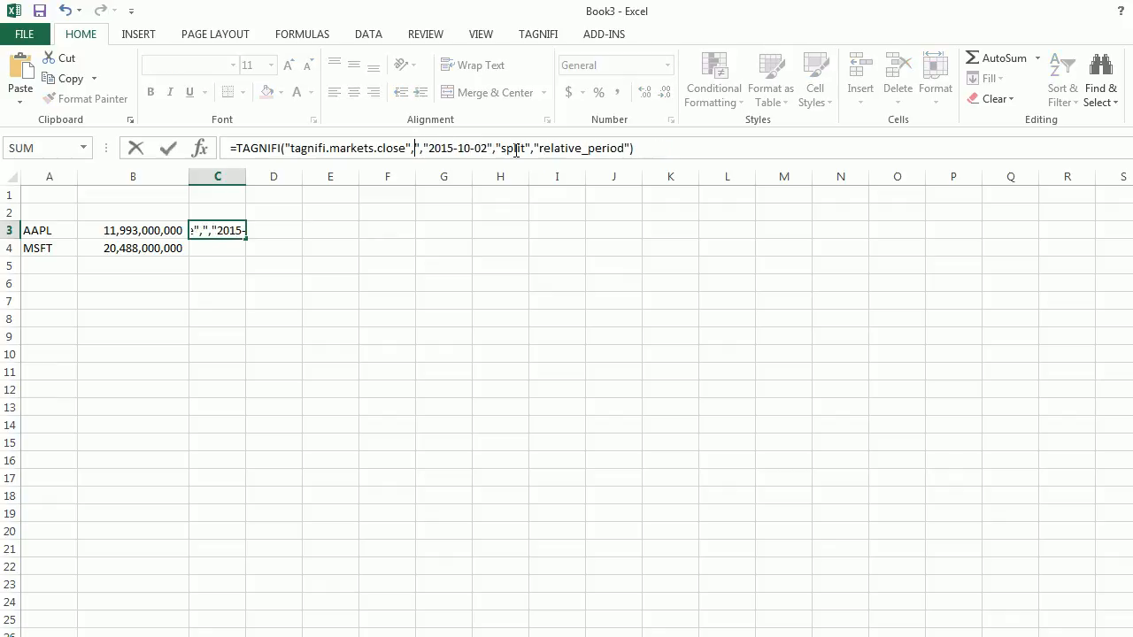
click(32, 229)
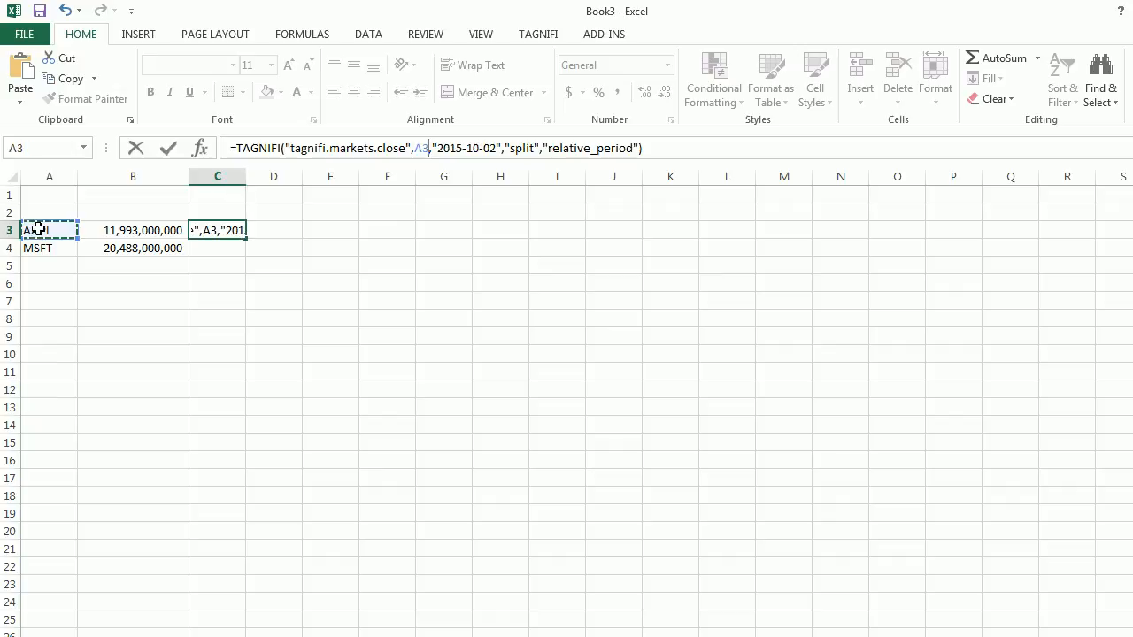
key(Return)
key(Up)
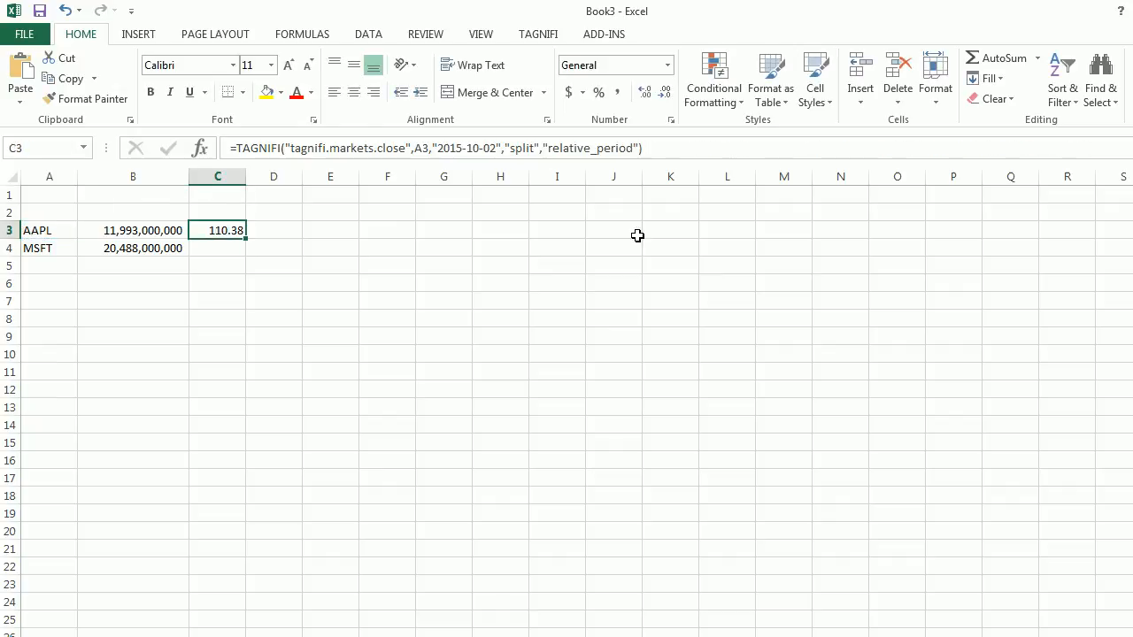
drag(245, 238, 243, 249)
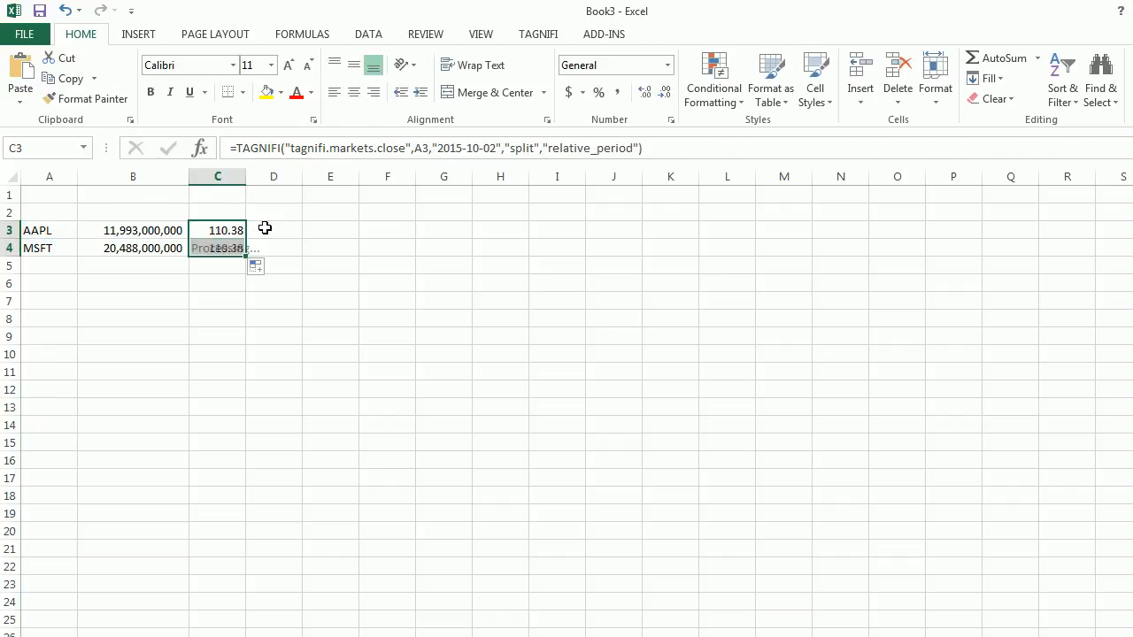
click(234, 244)
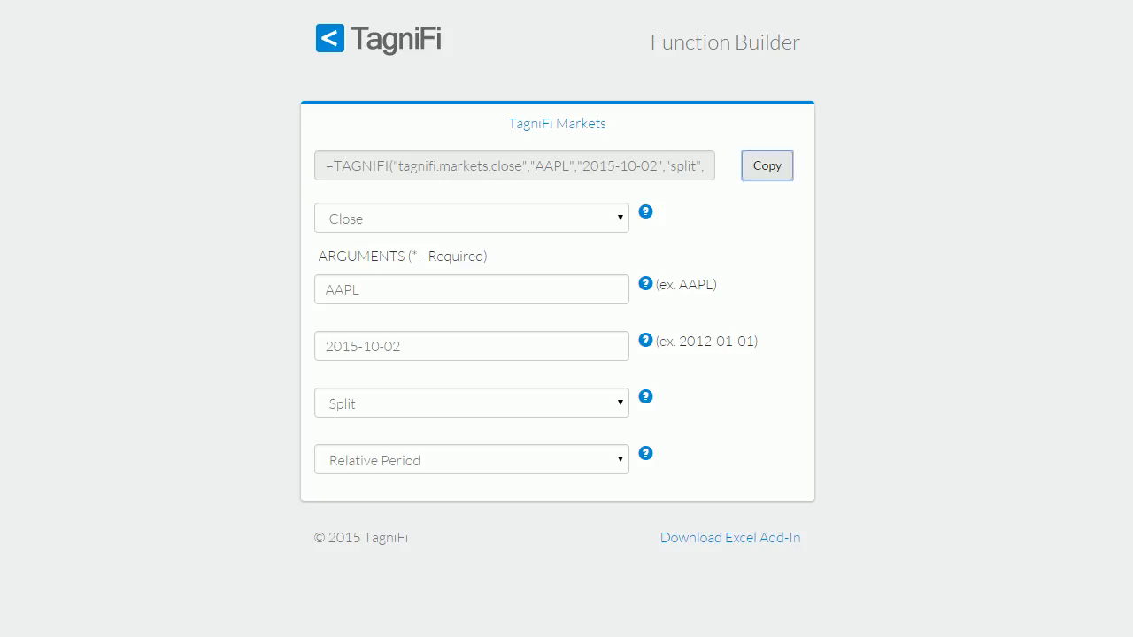
- In the Function Builder, start a TagniFi Macro Value function for the seasonally adjusted monthly all-items CPI series for All Urban Consumers (CPIAUCSL)
click(416, 44)
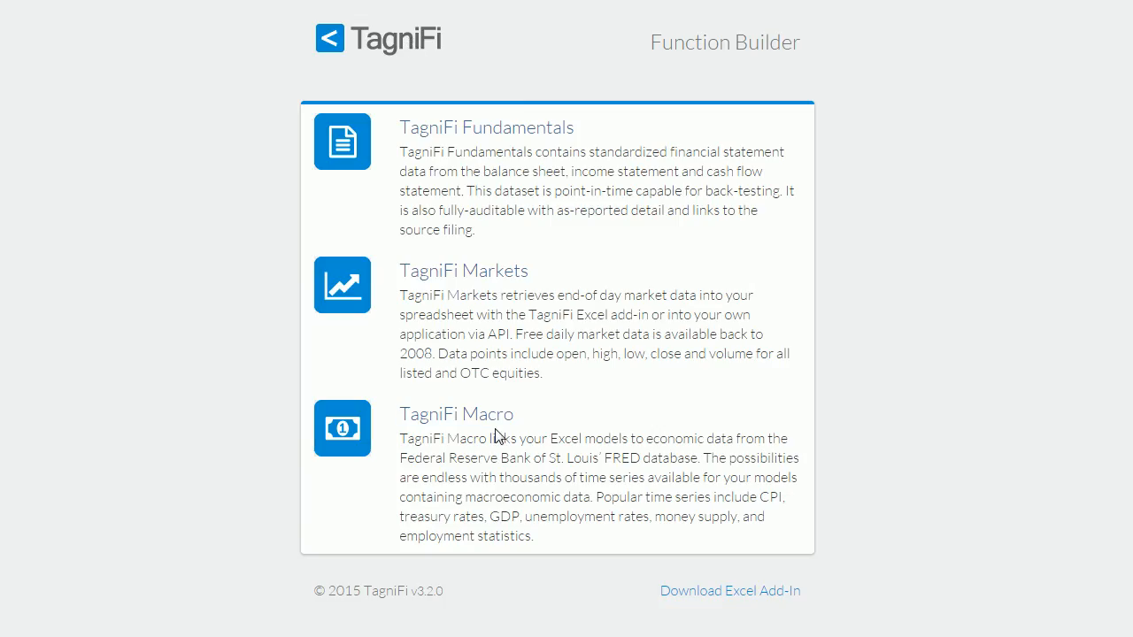
click(479, 420)
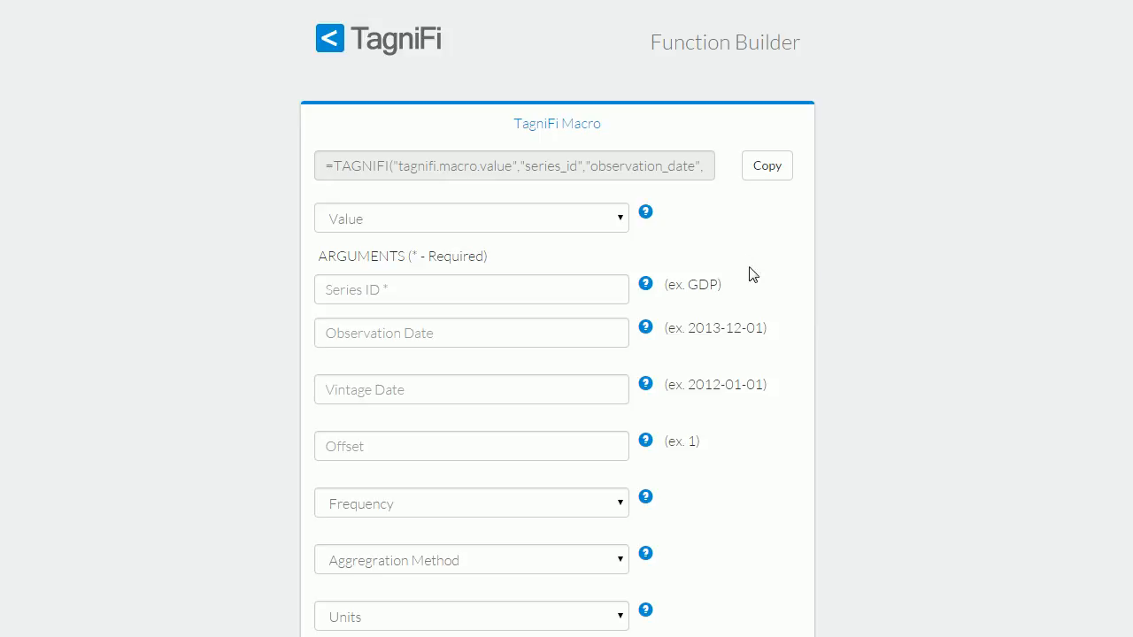
click(554, 220)
click(728, 232)
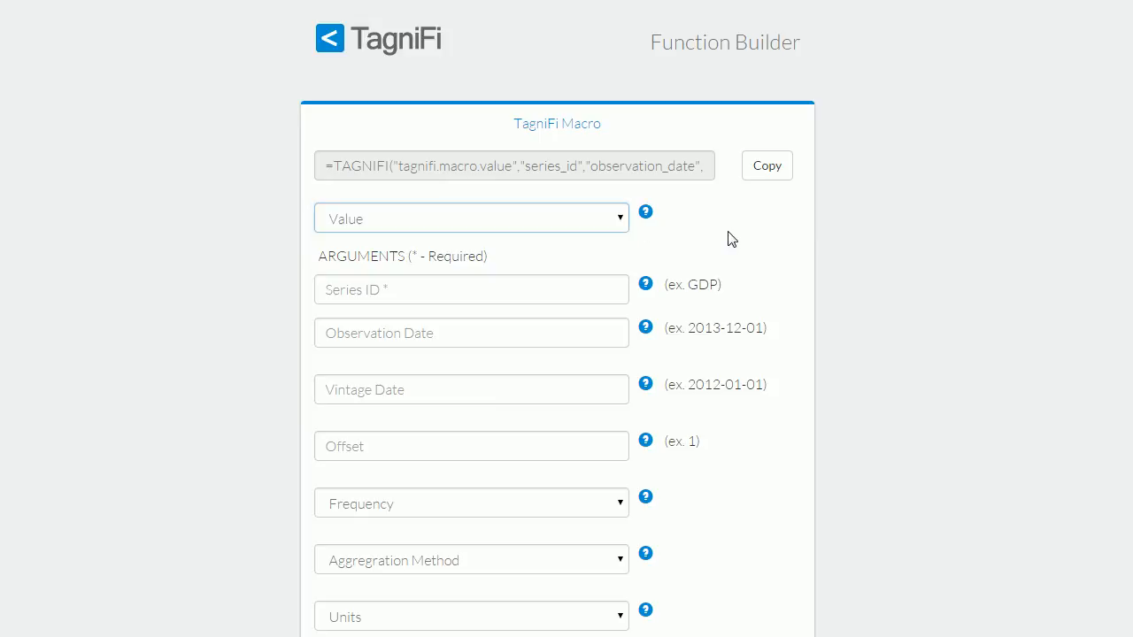
click(569, 280)
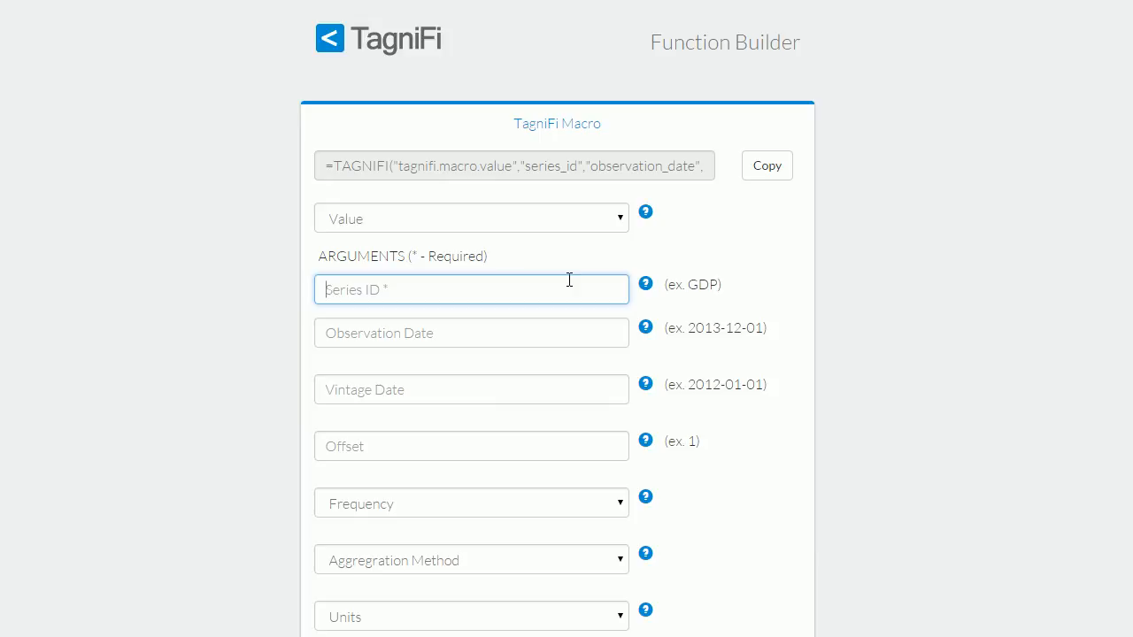
text(cpi)
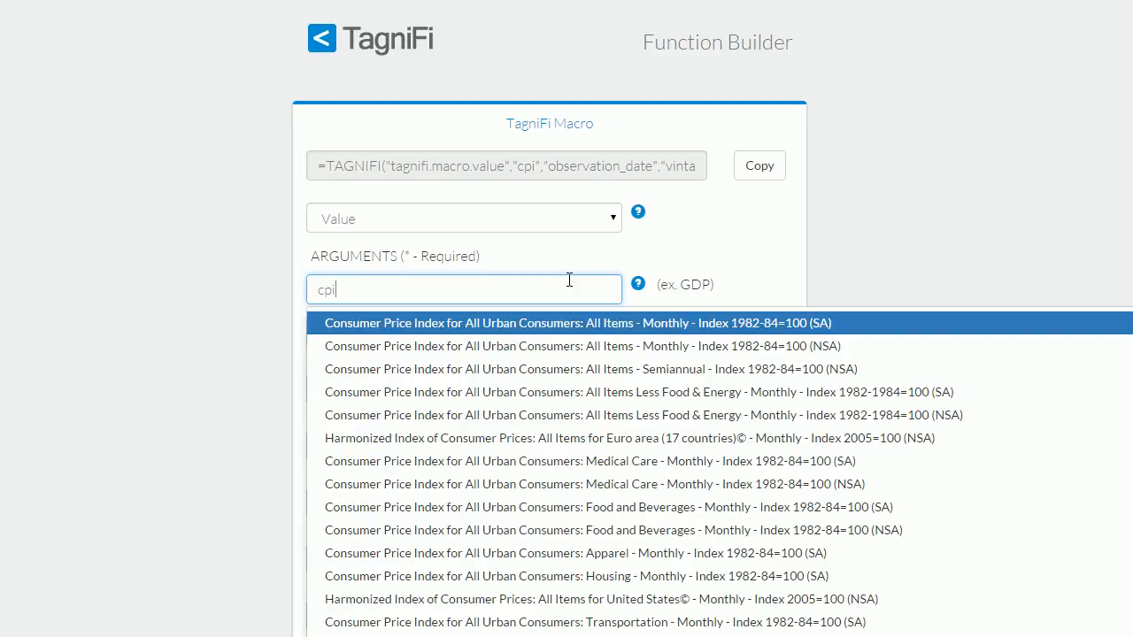
click(579, 324)
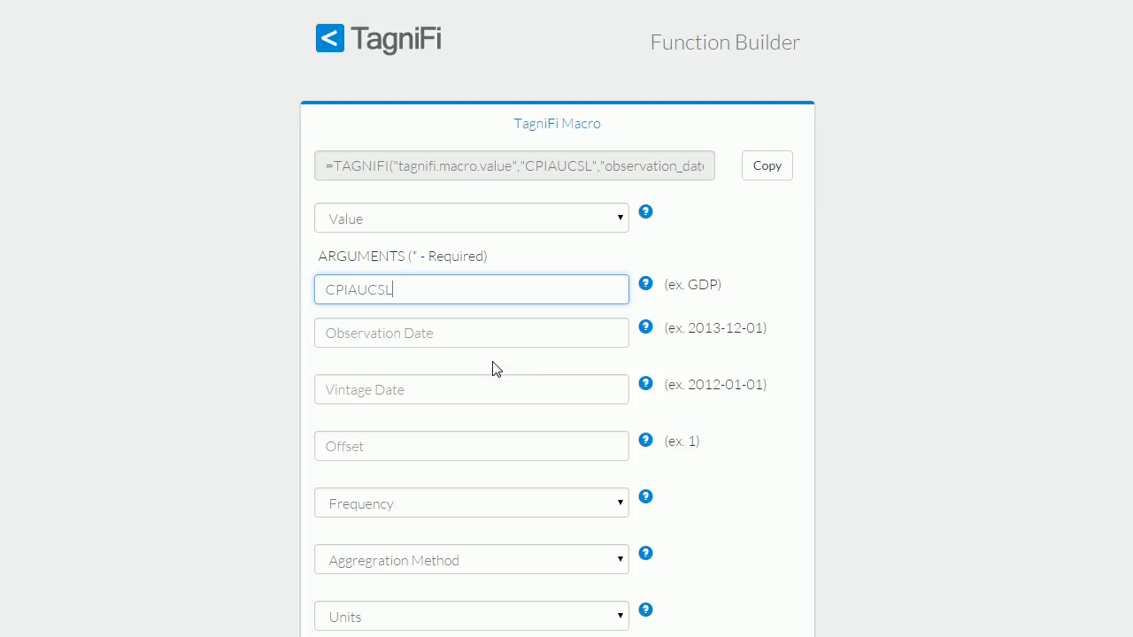
- Set the macro function's offset to 0 and leave the frequency unselected
click(552, 444)
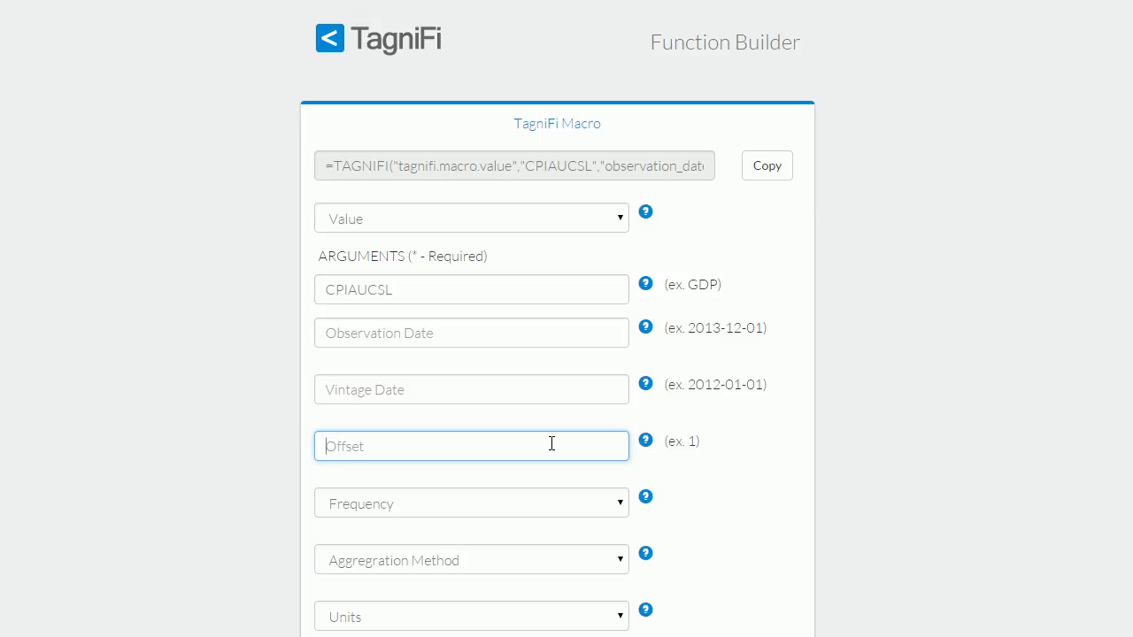
text(0)
click(605, 505)
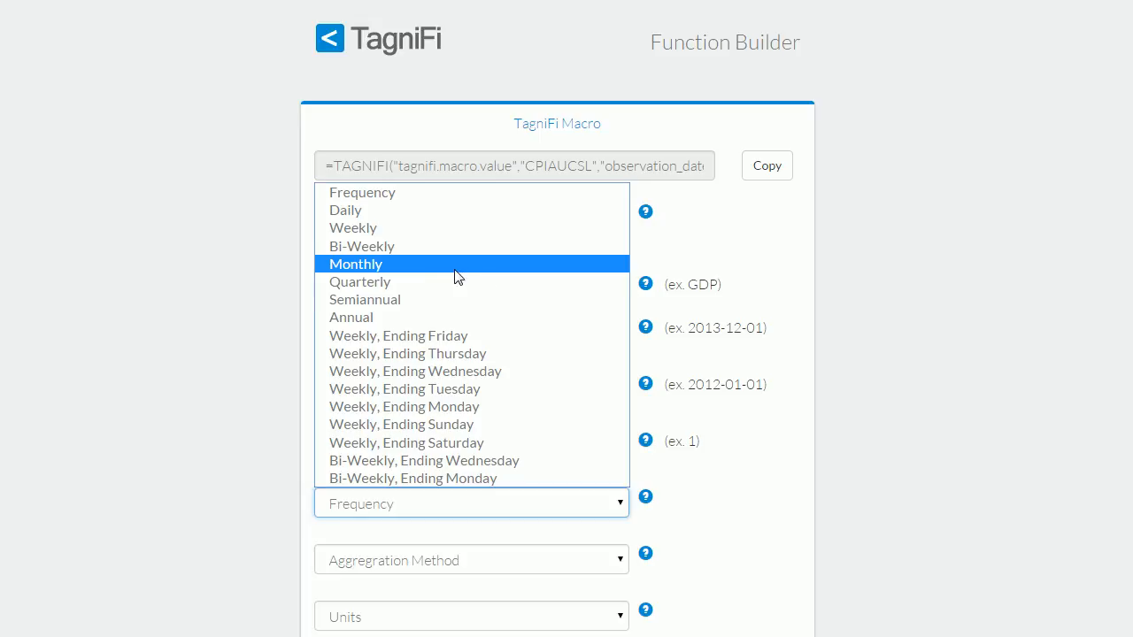
click(211, 445)
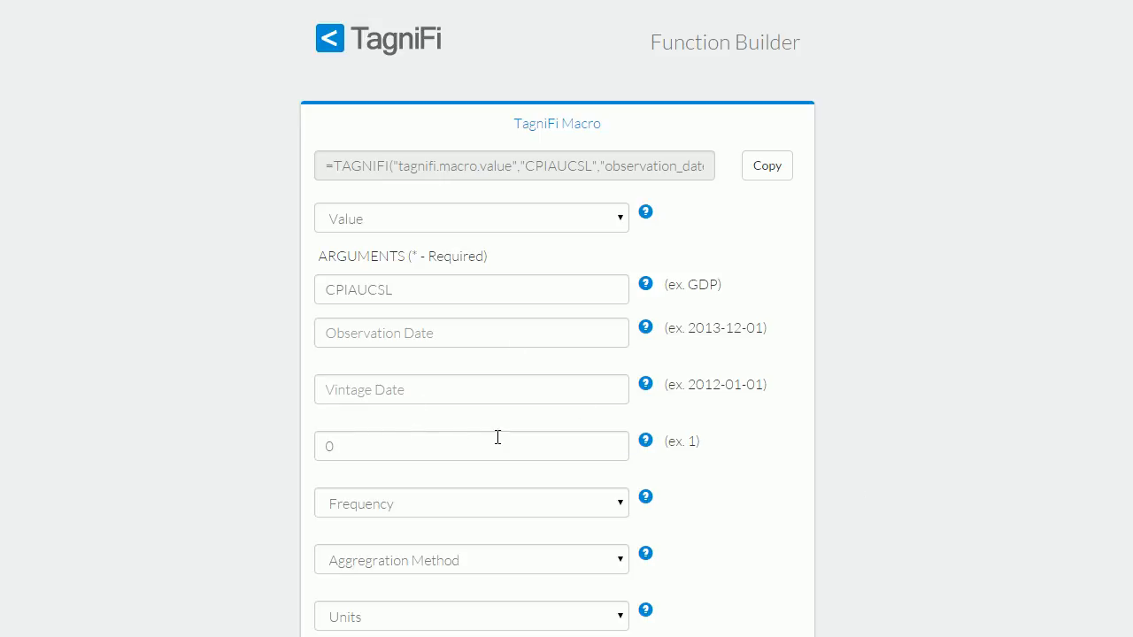
- Copy the generated macro function, switch to the Excel workbook, and paste it into cell G3
click(768, 168)
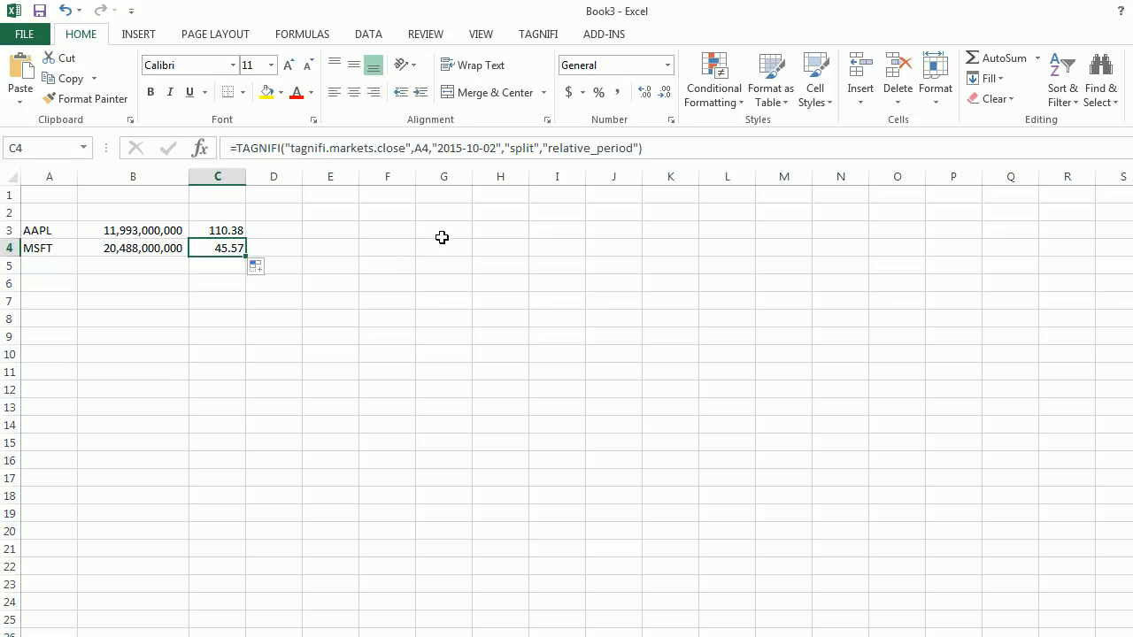
click(449, 230)
double_click(449, 230)
key(ctrl+v)
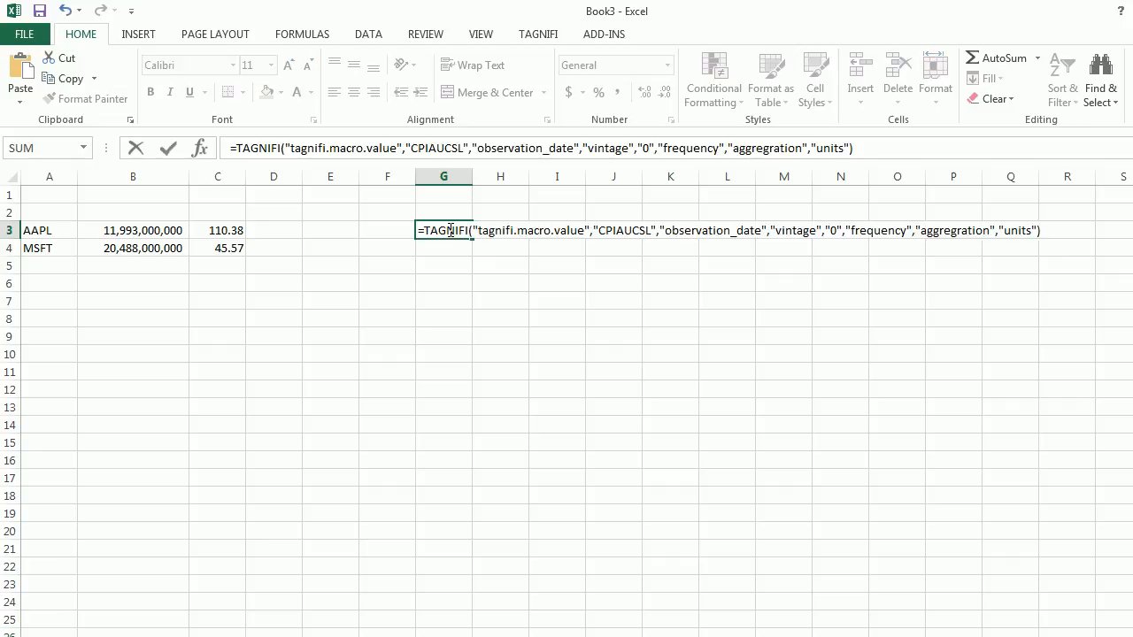
key(Return)
click(450, 229)
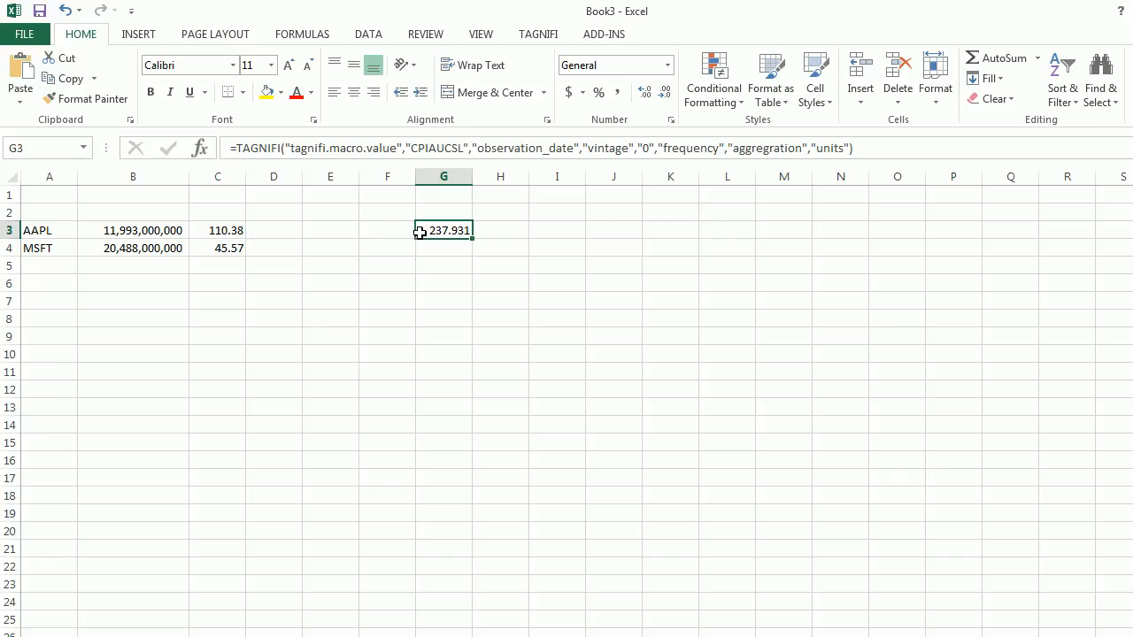
- Enter 0 in cell F3 as the first offset value beside the CPI formula
click(389, 232)
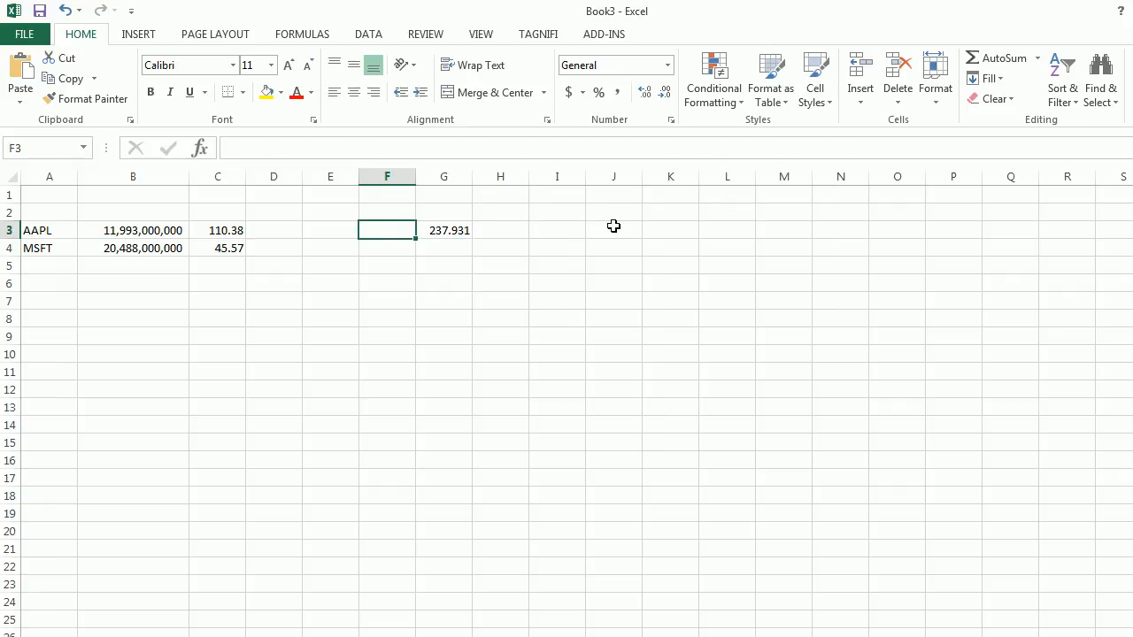
text(0)
key(Return)
text(=)
key(Up)
text(1)
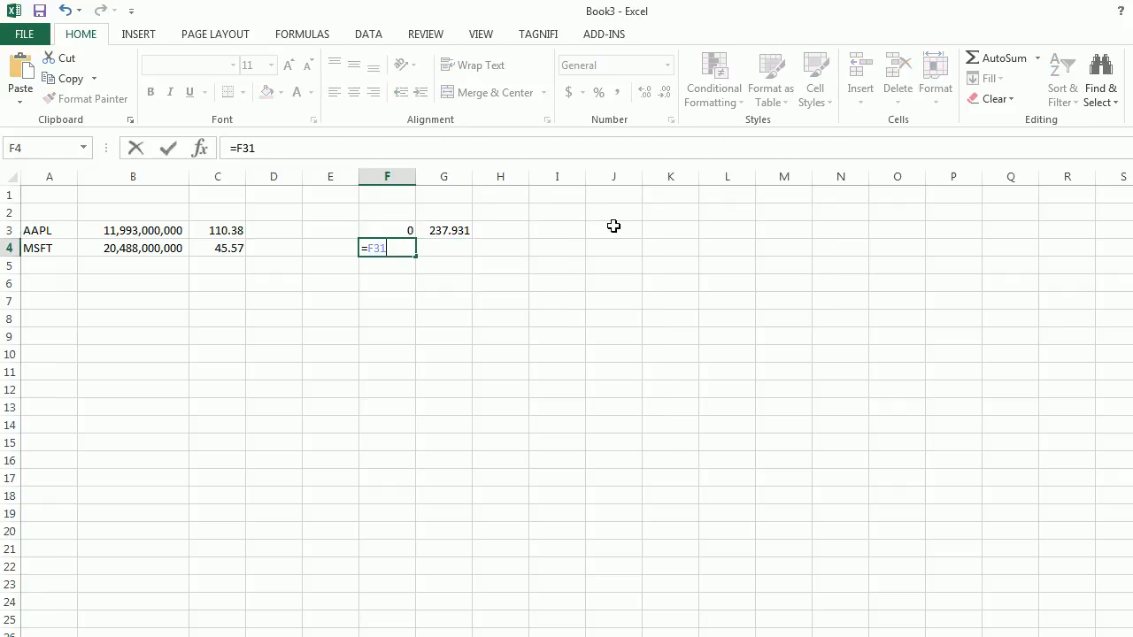
key(Return)
key(Up)
- Enter the formula =F3+1 in cell F4 and fill it down to F13
text(=)
key(Up)
text(+1)
key(Return)
key(Up)
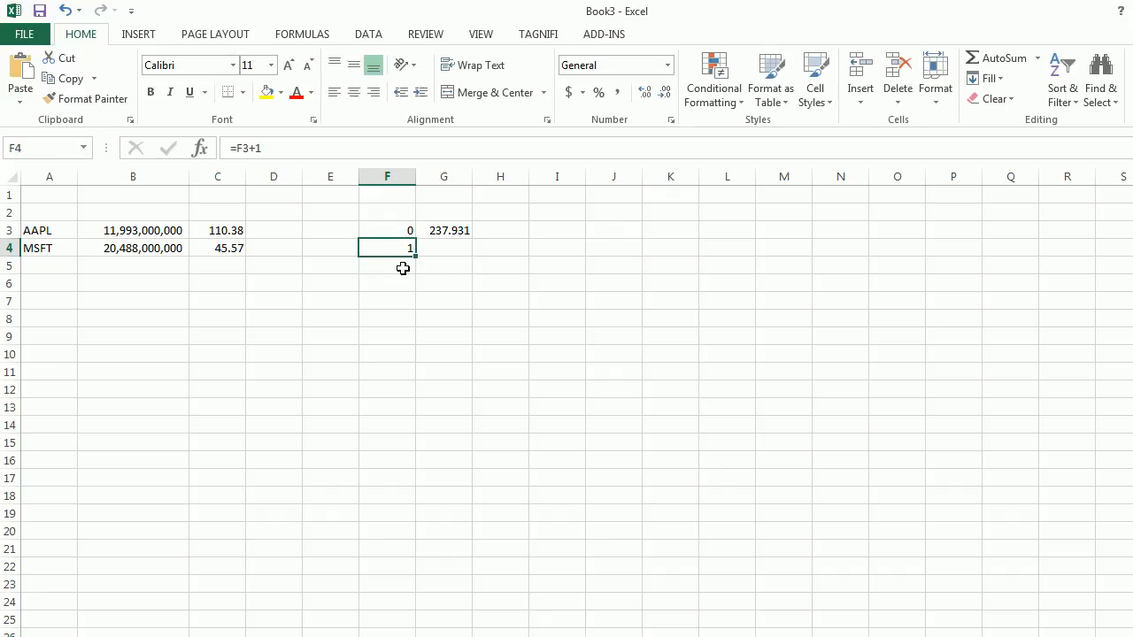
drag(416, 256, 437, 409)
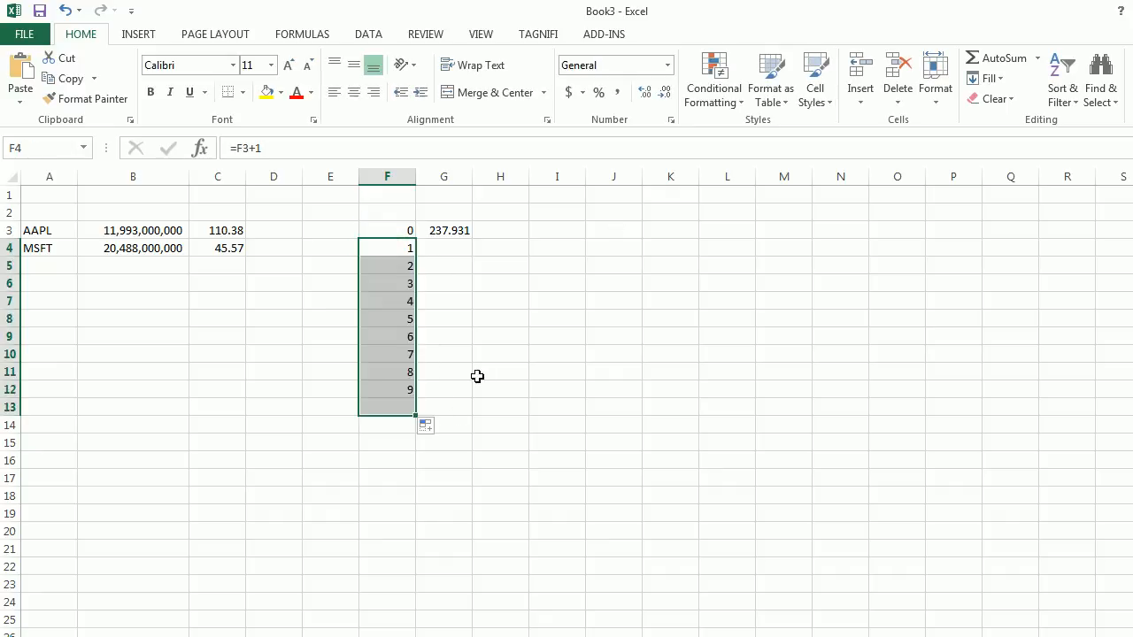
- Replace the hard-coded "0" offset argument in G3's formula with a reference to F3 and fill the formula down to G13
click(449, 230)
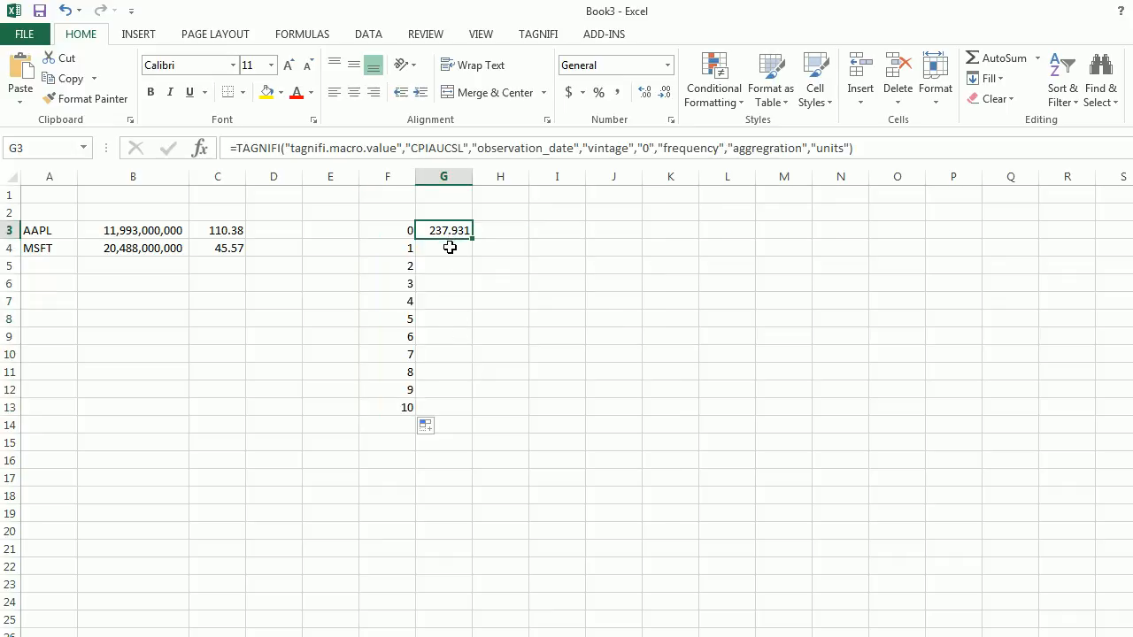
click(656, 149)
key(BackSpace)
key(BackSpace)
key(Delete)
click(395, 230)
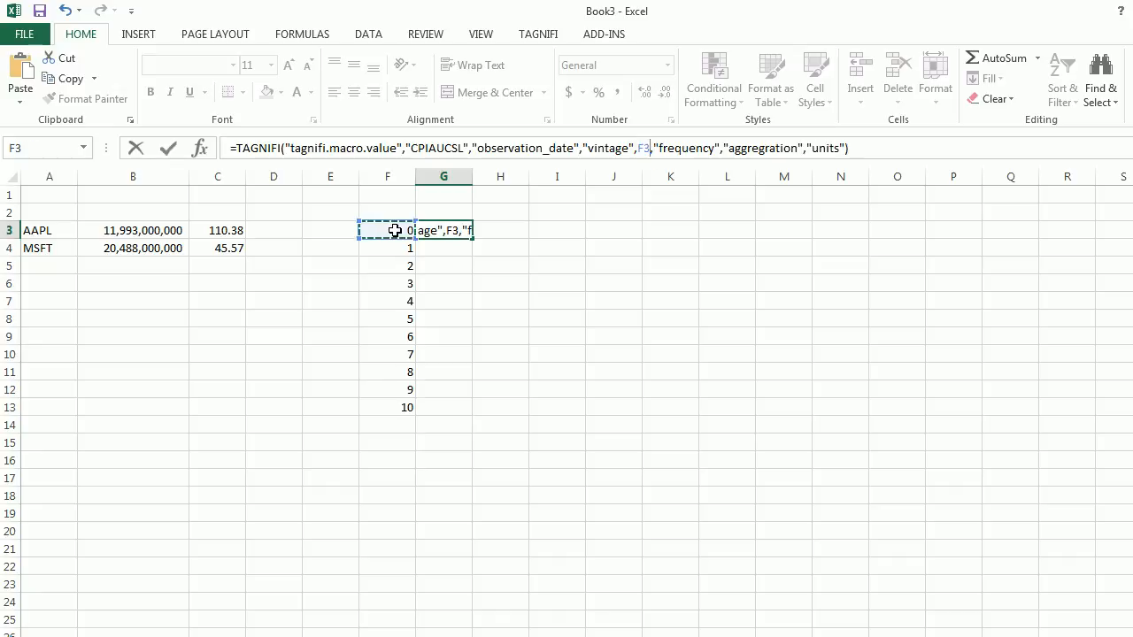
key(Return)
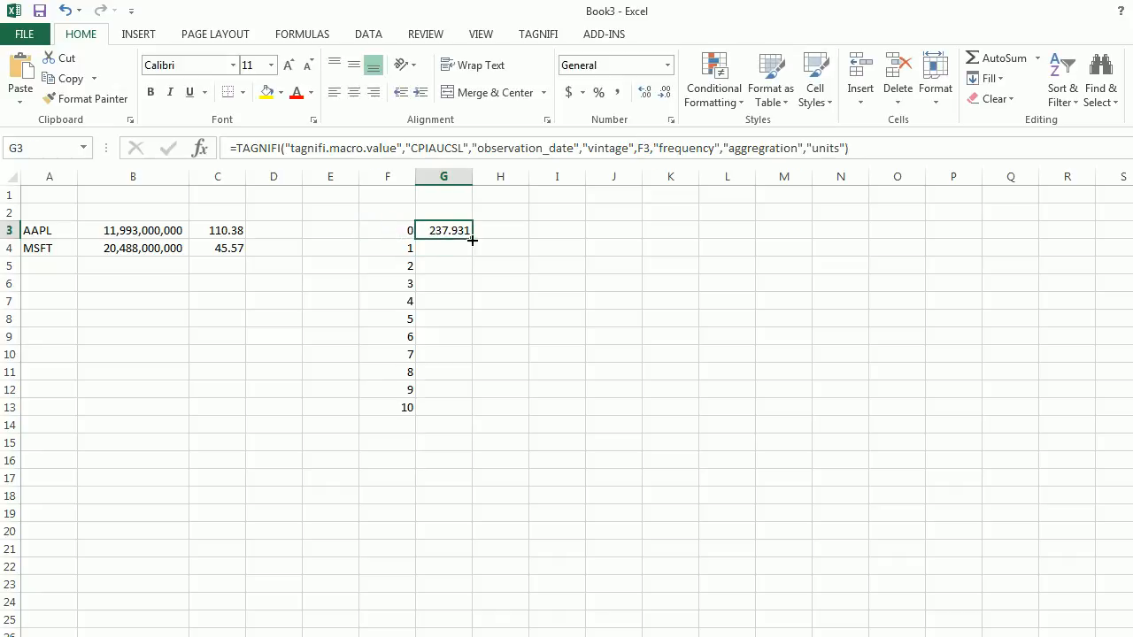
drag(470, 239, 511, 421)
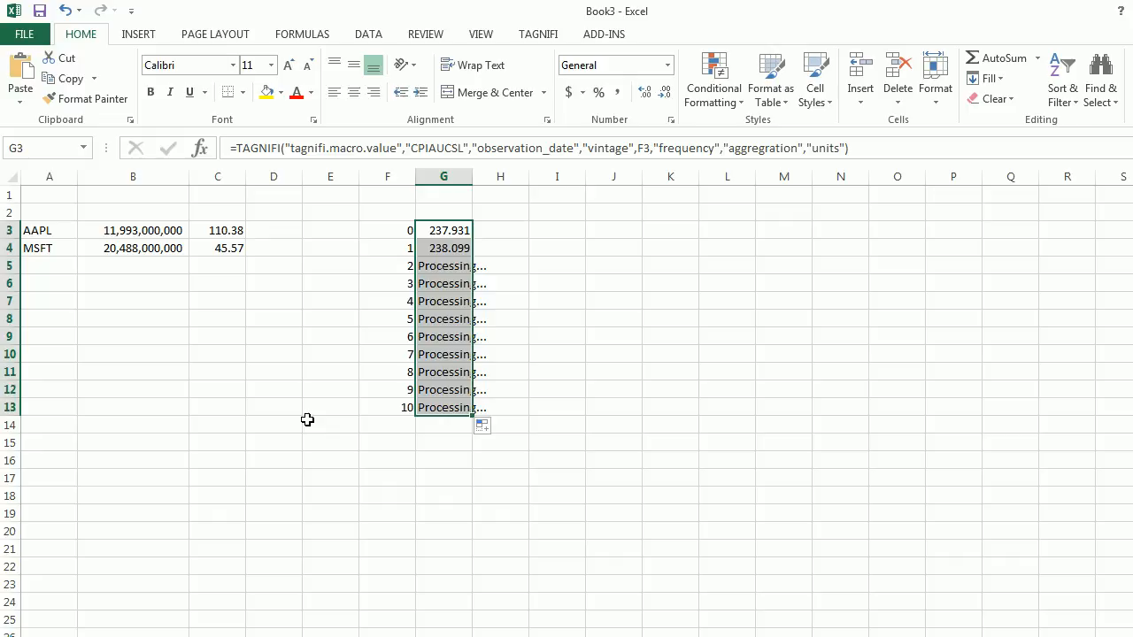